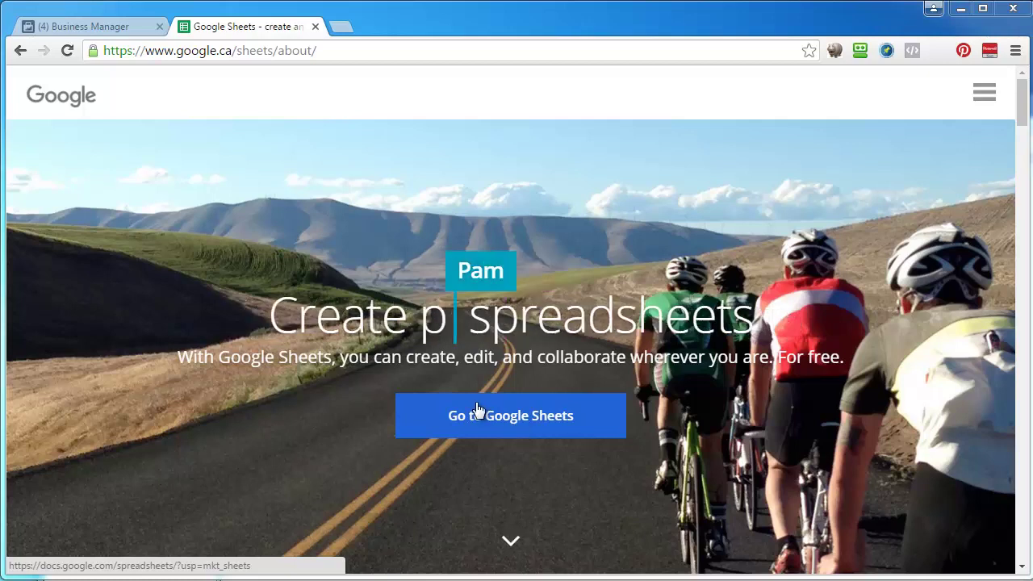
# Go to Google Sheets from its landing page and create a new blank spreadsheet.
pyautogui.click(479, 437)
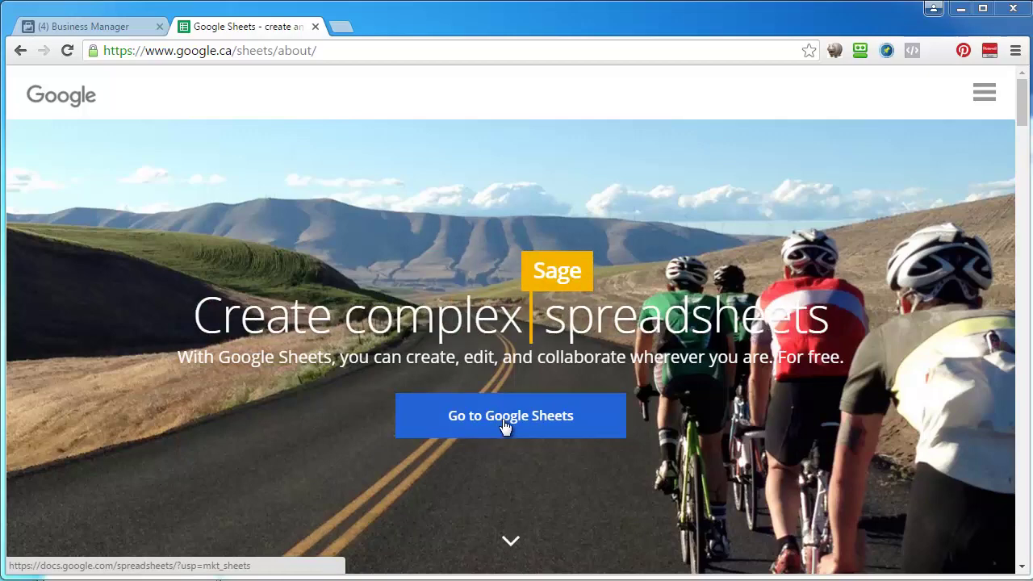
pyautogui.click(505, 428)
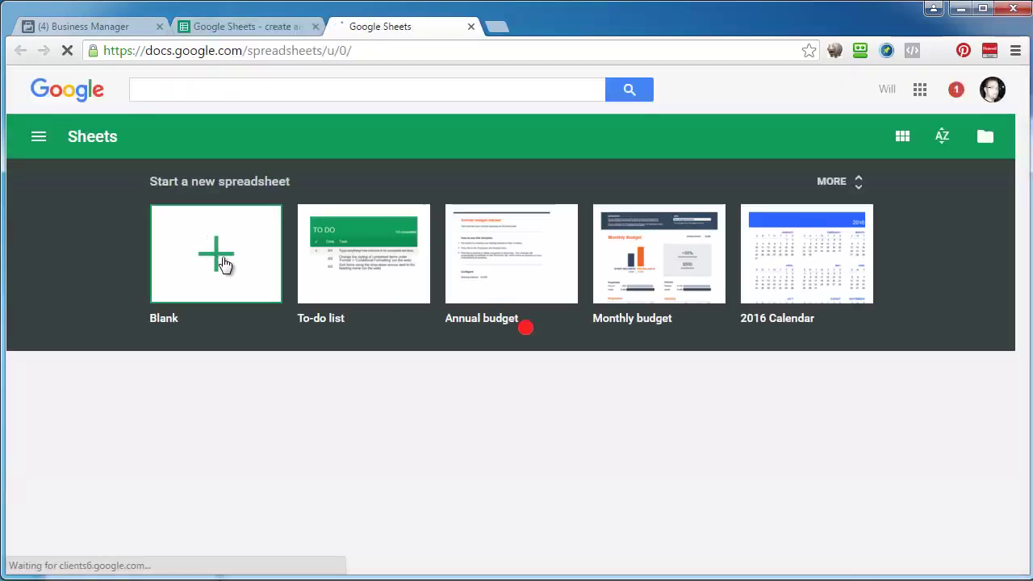
pyautogui.click(224, 265)
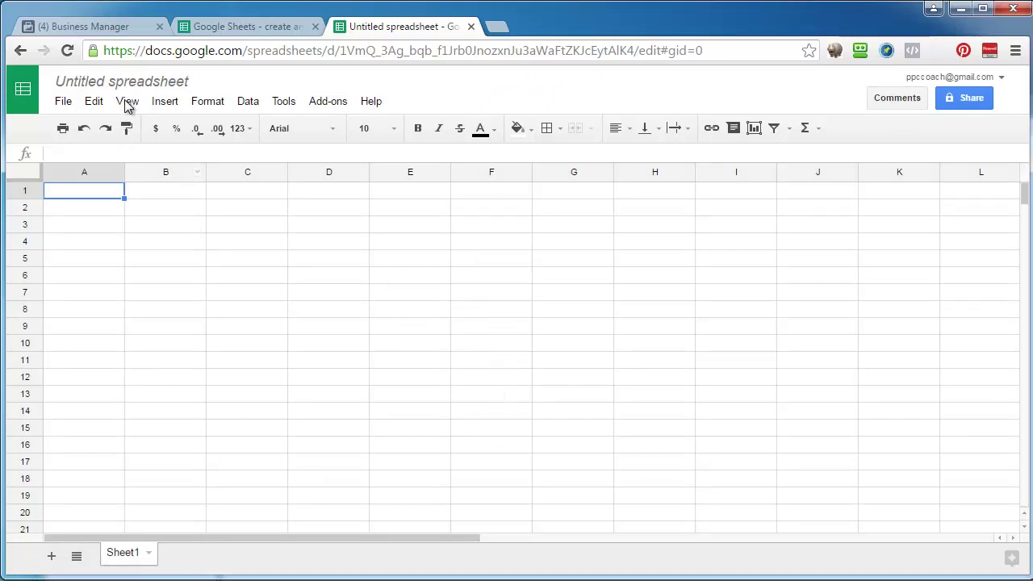
# Rename the untitled spreadsheet as "PPC Coach - Group Coaching - Test Campaigns".
pyautogui.click(80, 81)
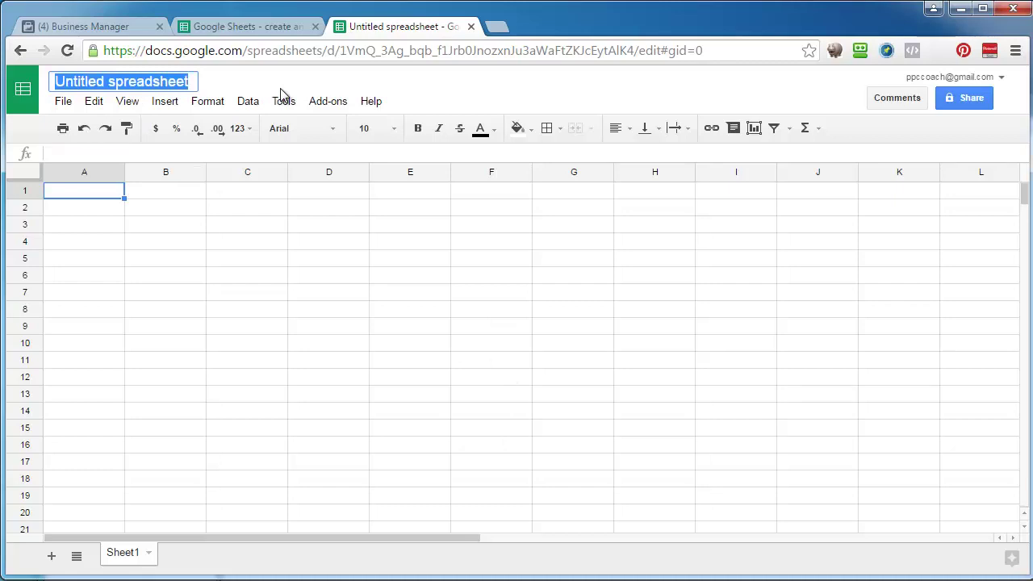
pyautogui.write('PPC Coach')
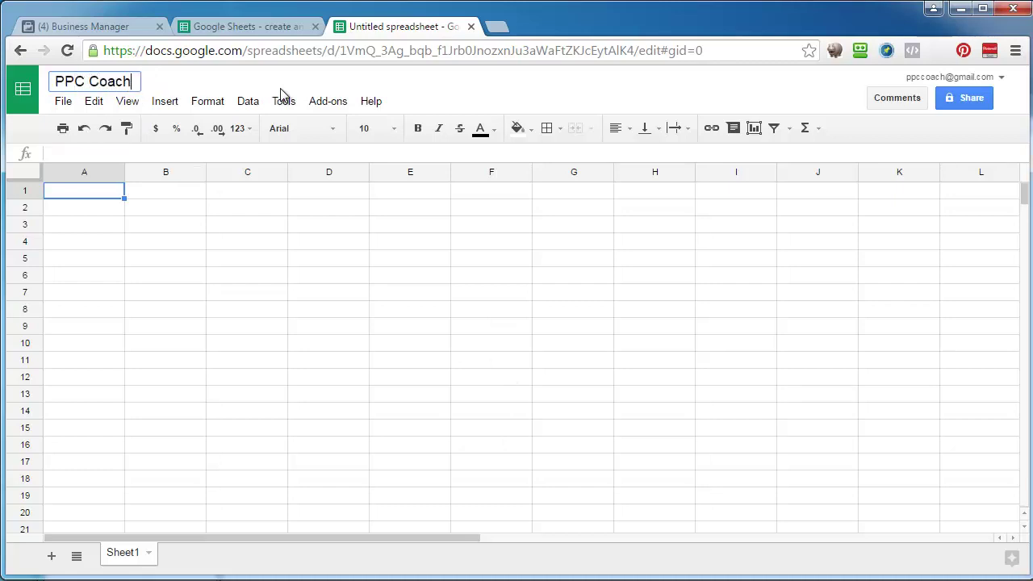
pyautogui.write(' - Test Campaigns')
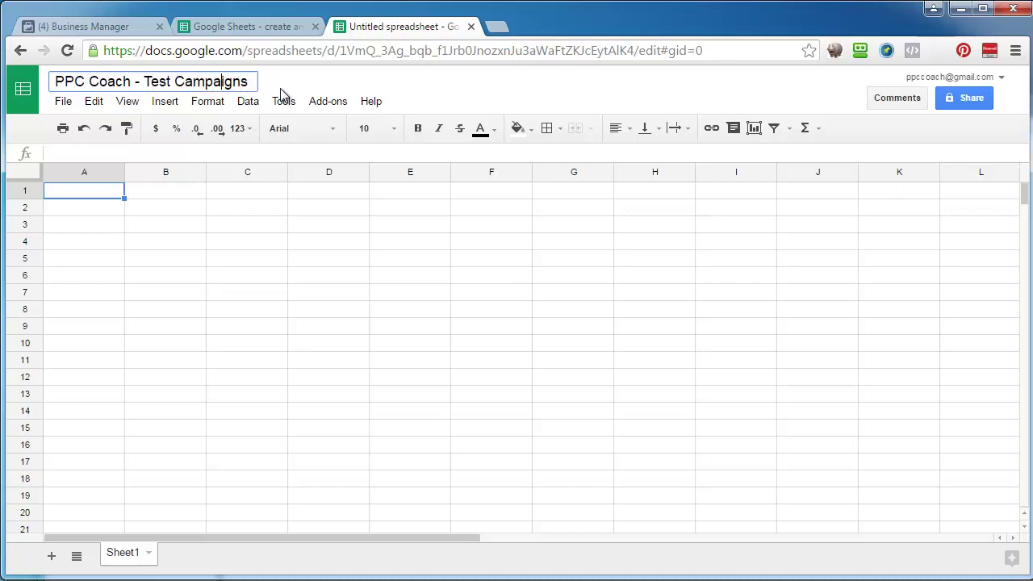
pyautogui.press('Left')
pyautogui.press('Left')
pyautogui.press('Left')
pyautogui.press('Left')
pyautogui.press('Left')
pyautogui.press('Left')
pyautogui.press('Left')
pyautogui.press('Left')
pyautogui.press('Left')
pyautogui.press('Left')
pyautogui.press('Left')
pyautogui.press('Left')
pyautogui.write('Group Coaching -')
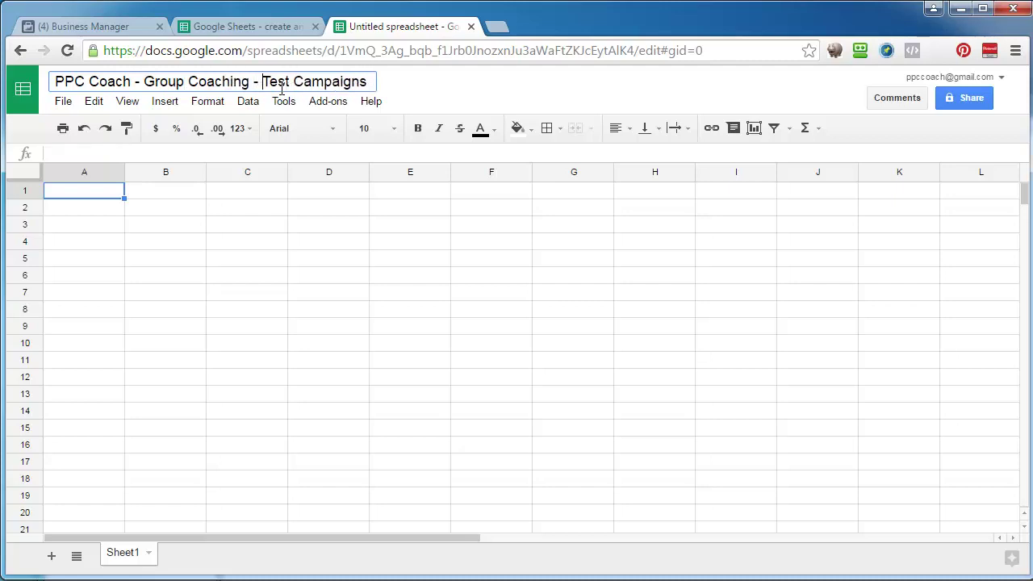
pyautogui.click(444, 86)
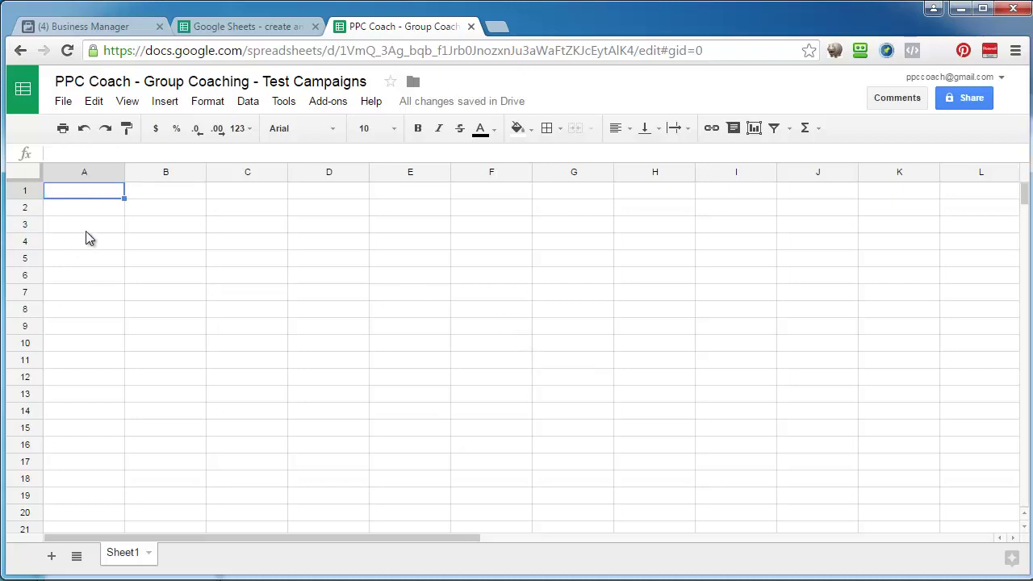
# Enter the column headers Status, Date, Niche, Type and Campaign Name in cells A1 to E1.
pyautogui.write('Status')
pyautogui.press('Tab')
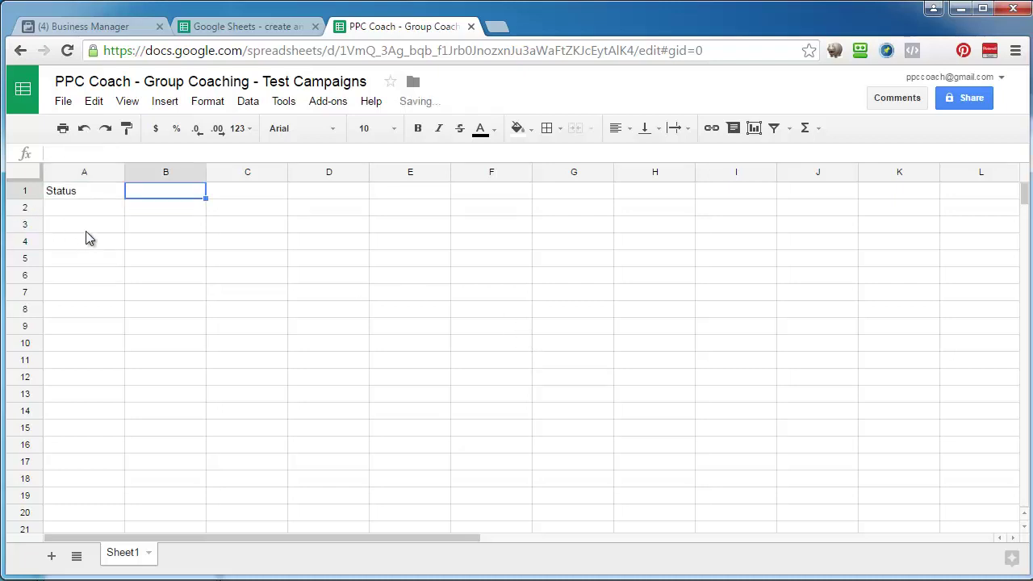
pyautogui.write('Date')
pyautogui.press('Tab')
pyautogui.write('Niche')
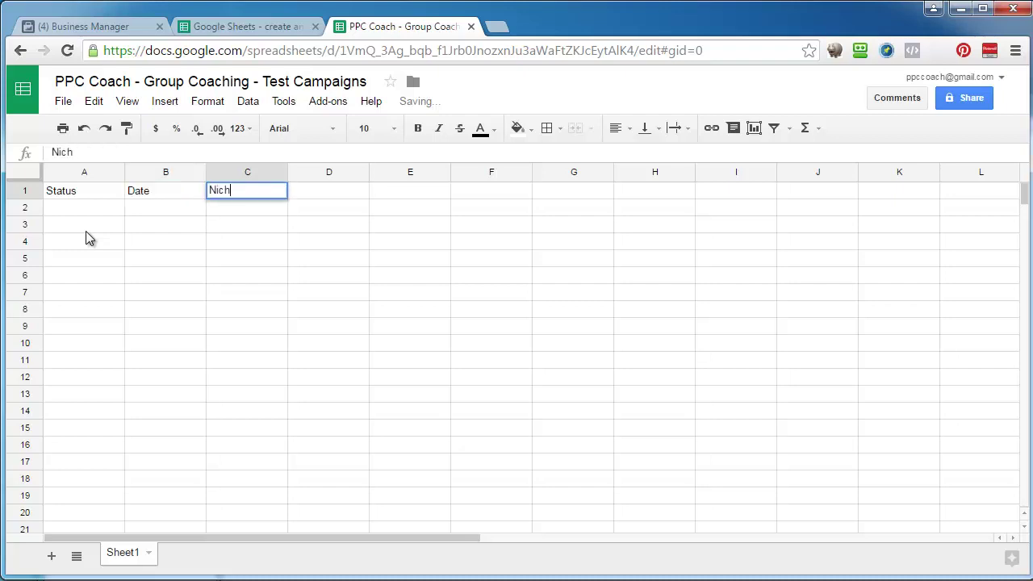
pyautogui.press('Tab')
pyautogui.write('Type')
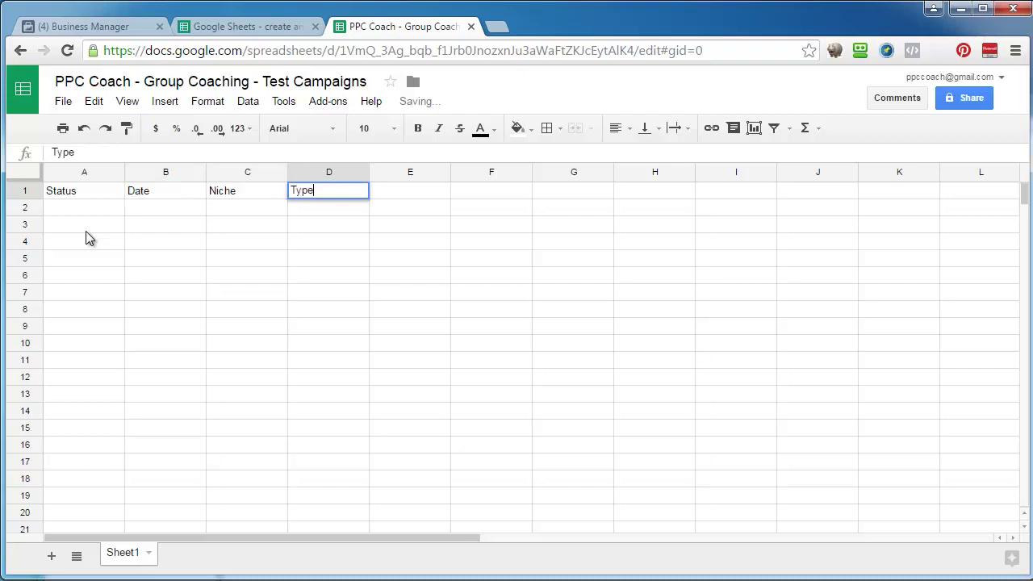
pyautogui.press('Tab')
pyautogui.write('Campaign Name')
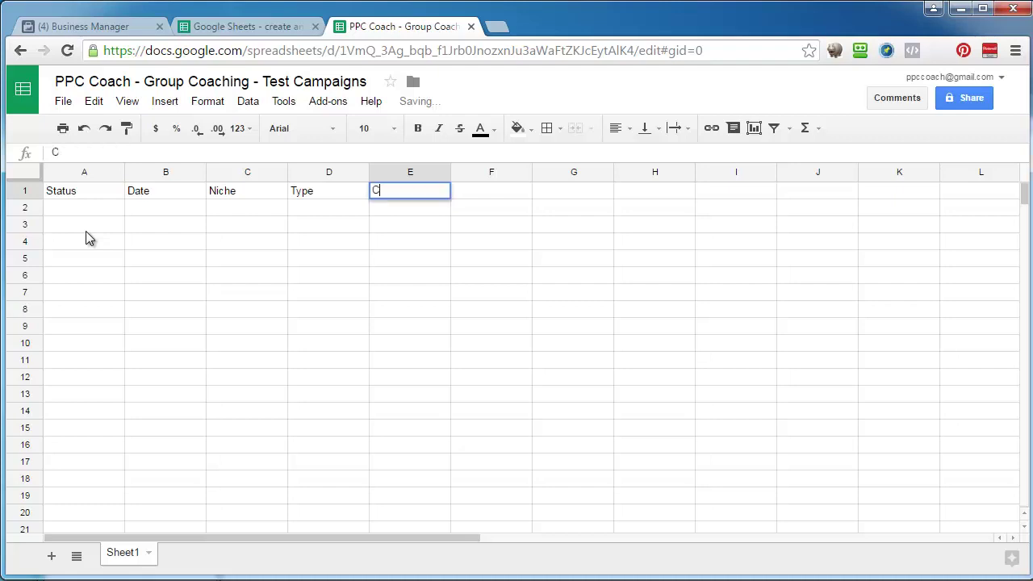
pyautogui.press('Tab')
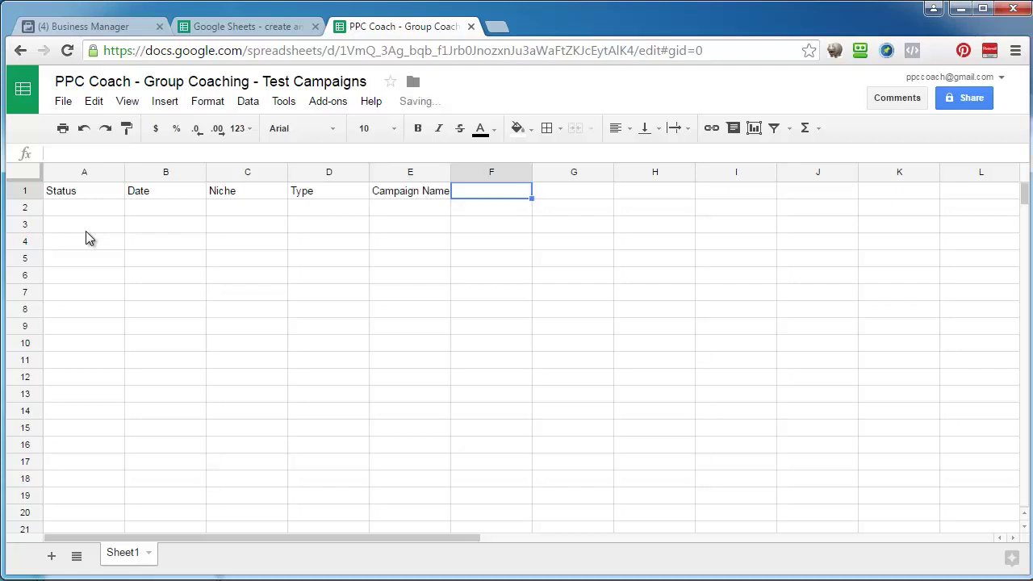
# Add the column headers Reach, Yeses and Yes % in cells F1 to H1.
pyautogui.write('Reach')
pyautogui.press('Tab')
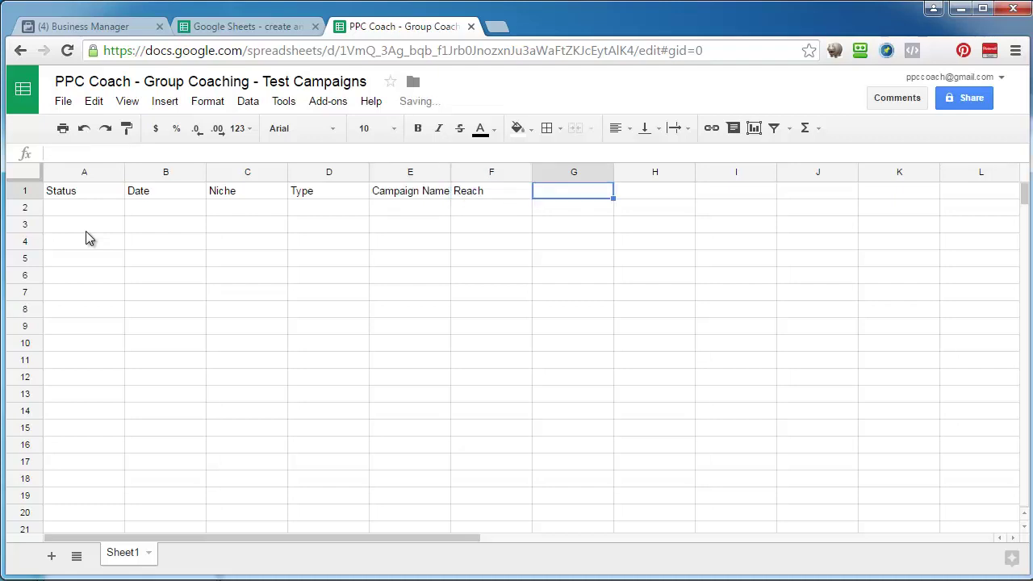
pyautogui.write('Yeses')
pyautogui.press('Tab')
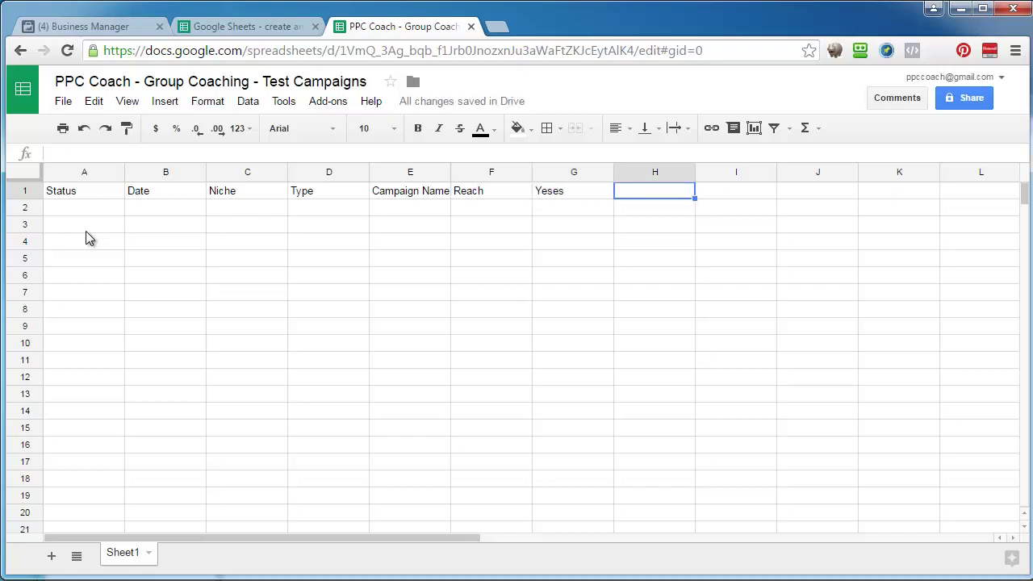
pyautogui.write('S')
pyautogui.press('BackSpace')
pyautogui.write('Yes')
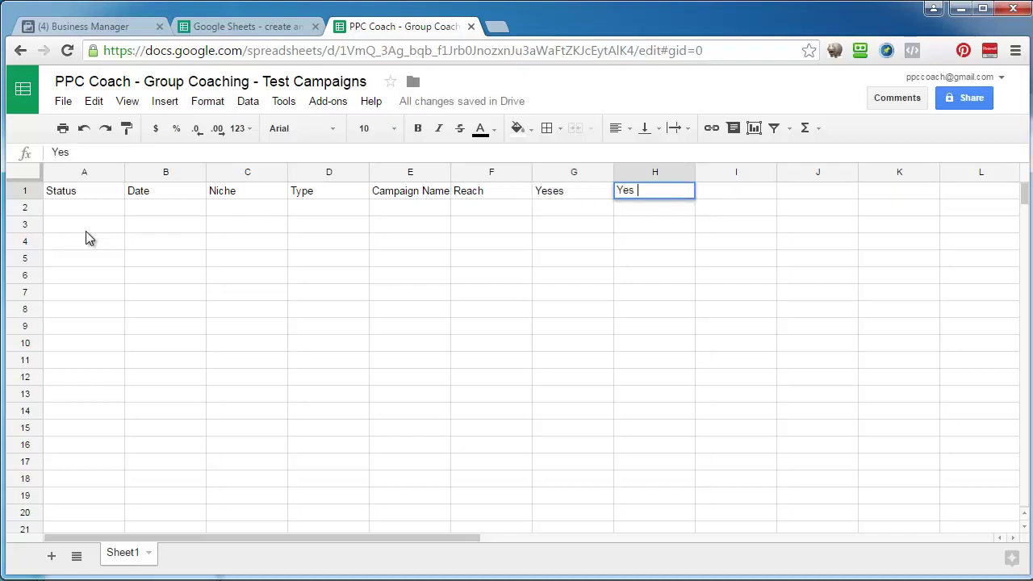
pyautogui.write(' %')
pyautogui.press('Tab')
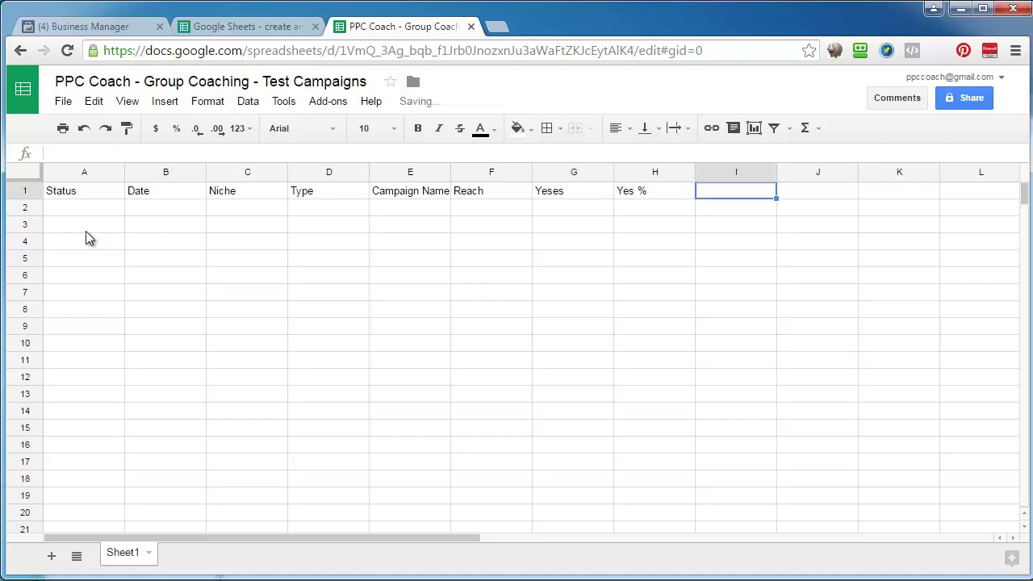
pyautogui.write('CO')
pyautogui.press('BackSpace')
pyautogui.write('ost ')
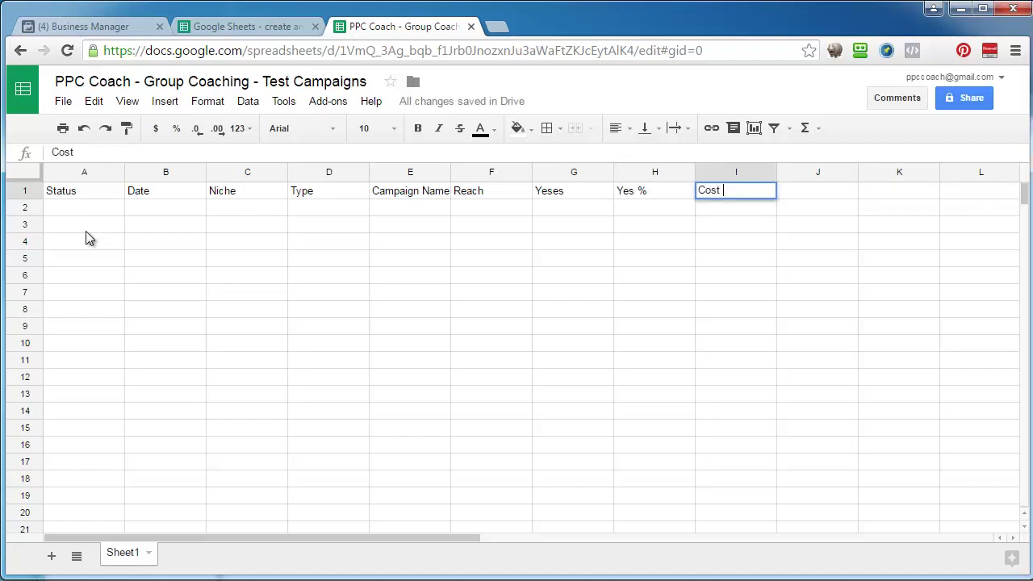
pyautogui.write('Per Yes')
pyautogui.press('BackSpace')
pyautogui.press('BackSpace')
pyautogui.press('BackSpace')
pyautogui.press('BackSpace')
pyautogui.press('BackSpace')
pyautogui.press('BackSpace')
pyautogui.press('BackSpace')
pyautogui.press('BackSpace')
pyautogui.press('BackSpace')
pyautogui.press('BackSpace')
pyautogui.press('BackSpace')
pyautogui.press('BackSpace')
# Enter the column header "Projected Yeses" in cell I1.
pyautogui.write('Projected')
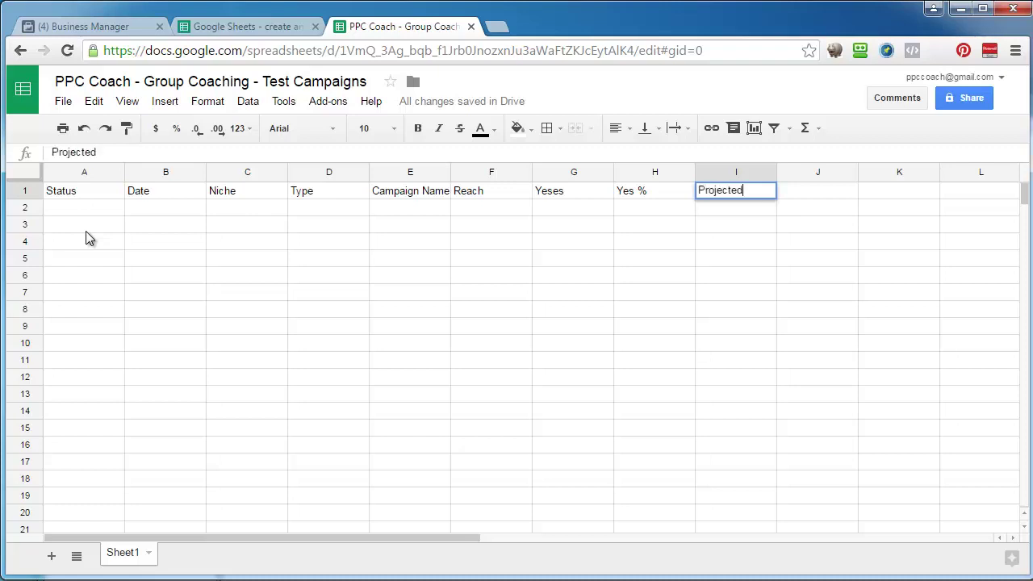
pyautogui.write(' Yeses')
pyautogui.press('Tab')
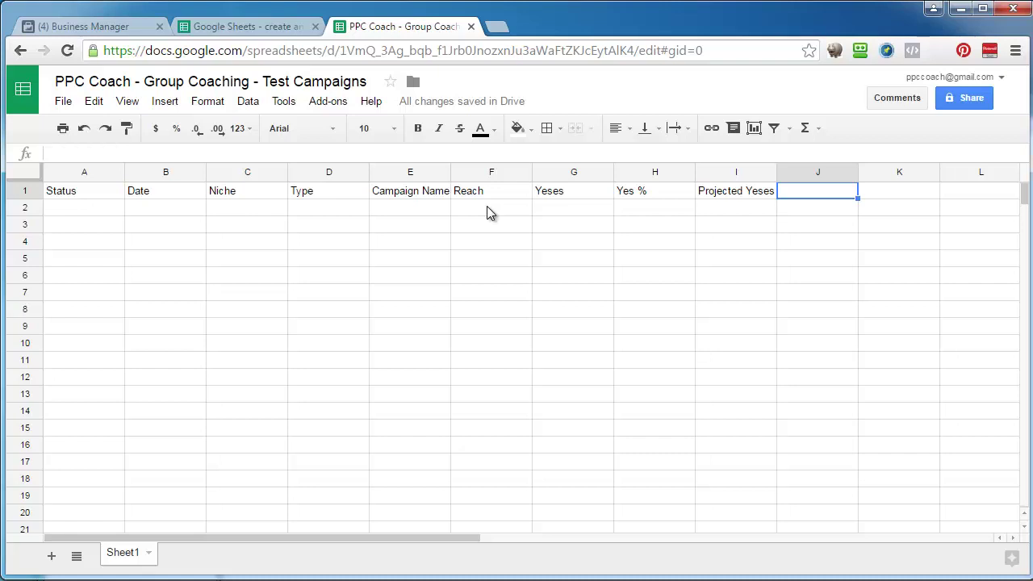
pyautogui.click(743, 198)
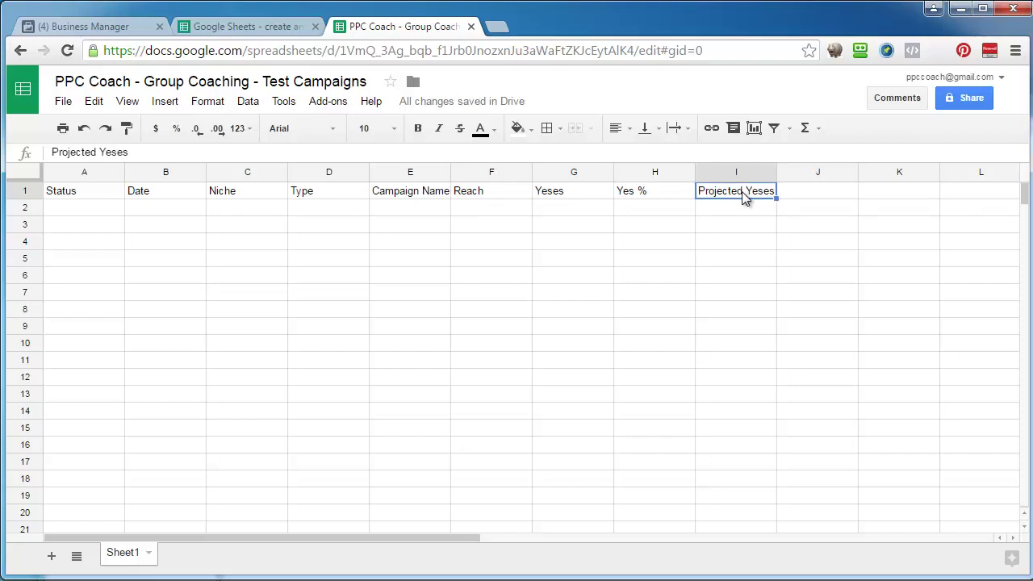
# Enter the column header "Facebook Post URL" in cell J1.
pyautogui.click(834, 197)
pyautogui.write('F')
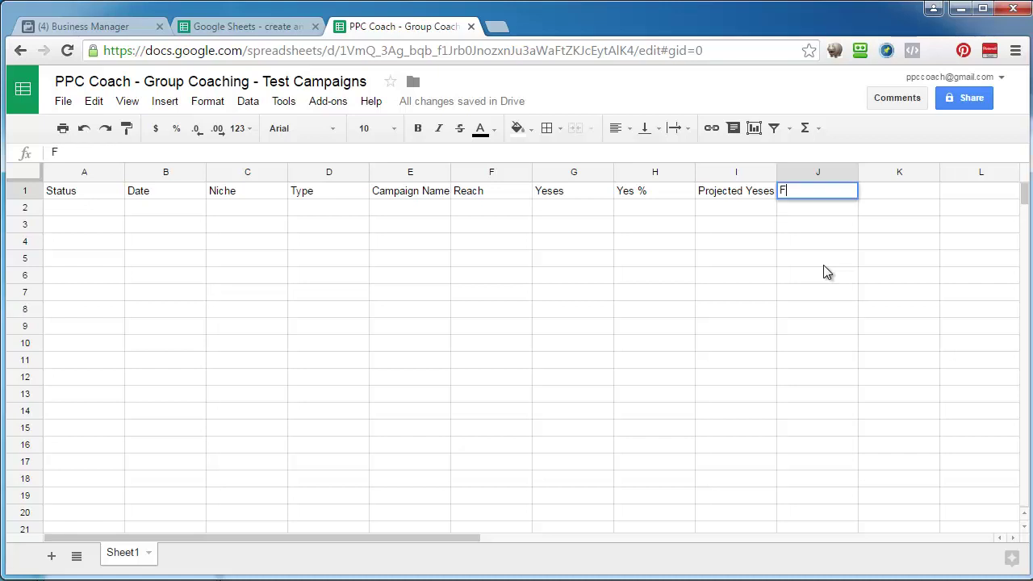
pyautogui.write('acebook Post URL')
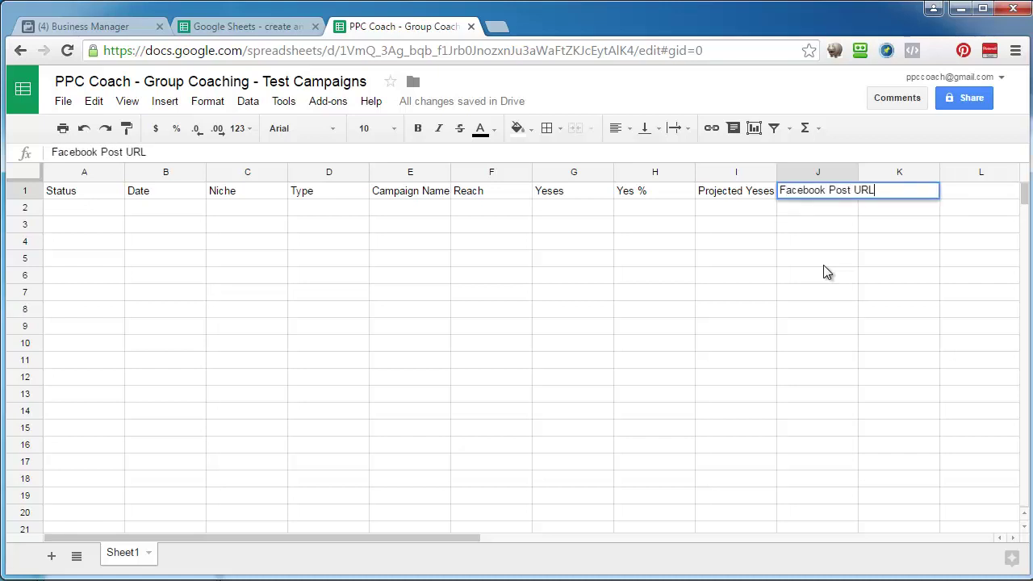
pyautogui.press('Return')
pyautogui.press('Up')
pyautogui.press('Right')
pyautogui.press('Down')
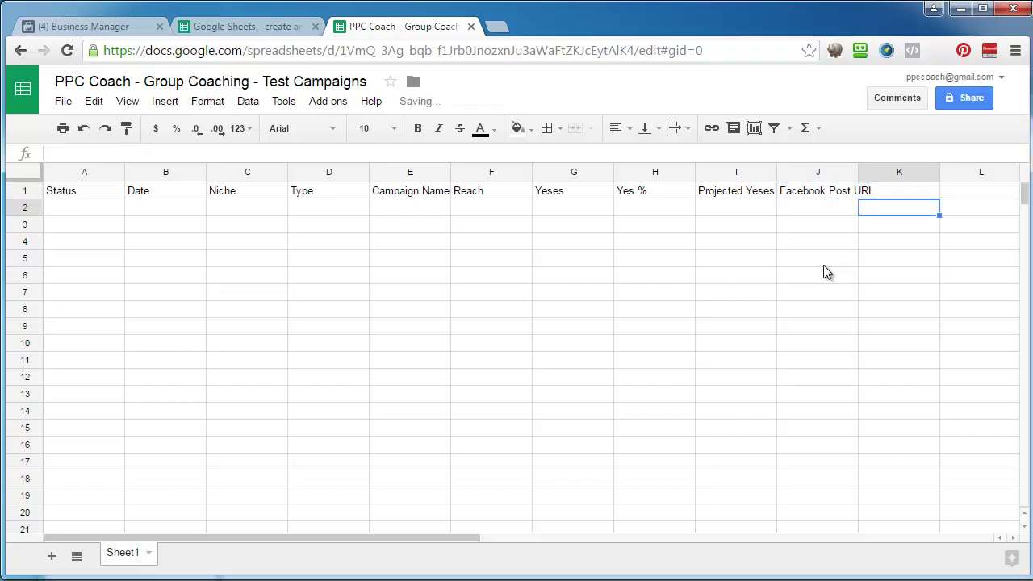
pyautogui.press('Up')
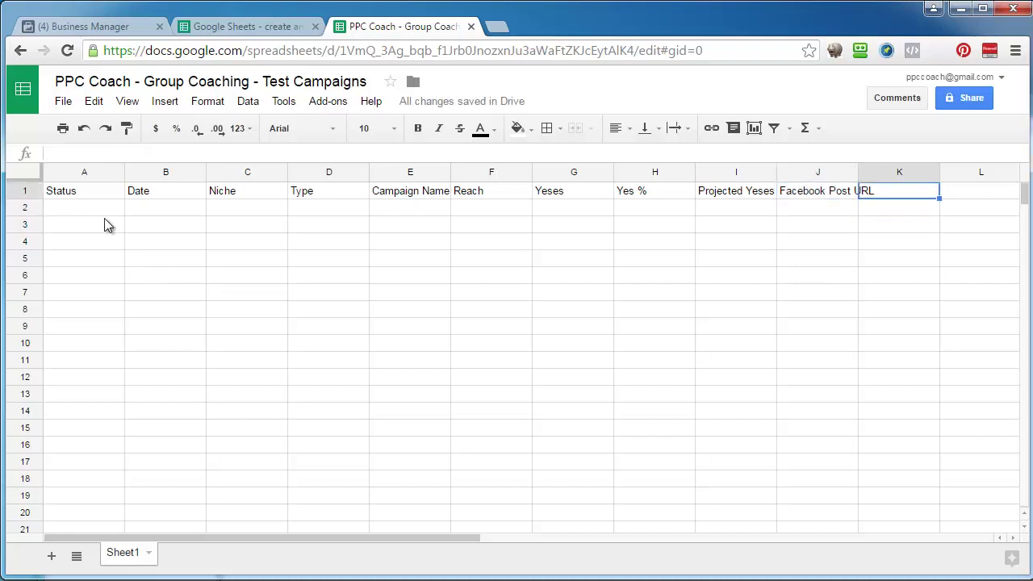
# Make the headers in A1:J1 bold and fill their cells with orange.
pyautogui.moveTo(93, 199); pyautogui.dragTo(813, 199)
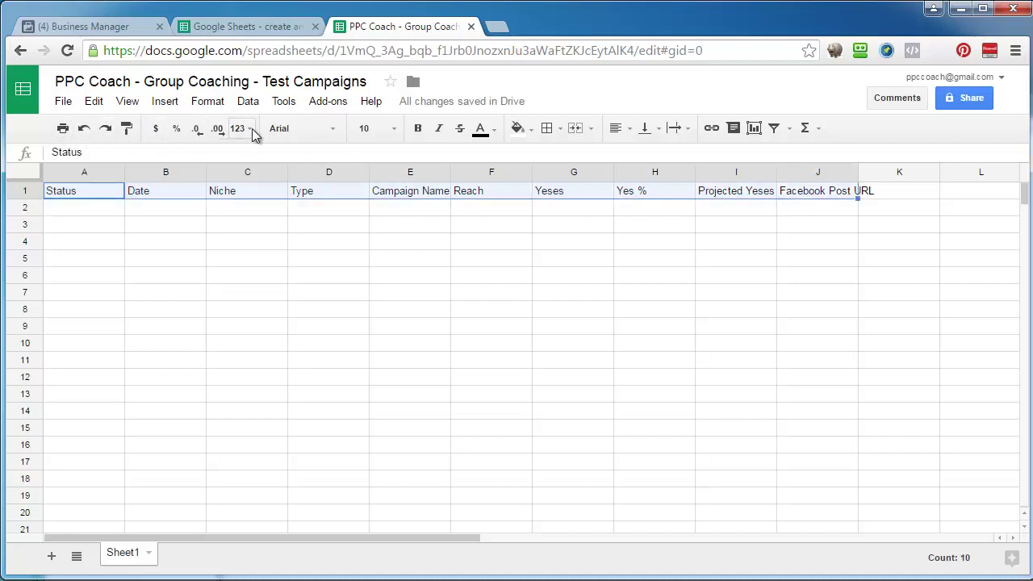
pyautogui.click(417, 129)
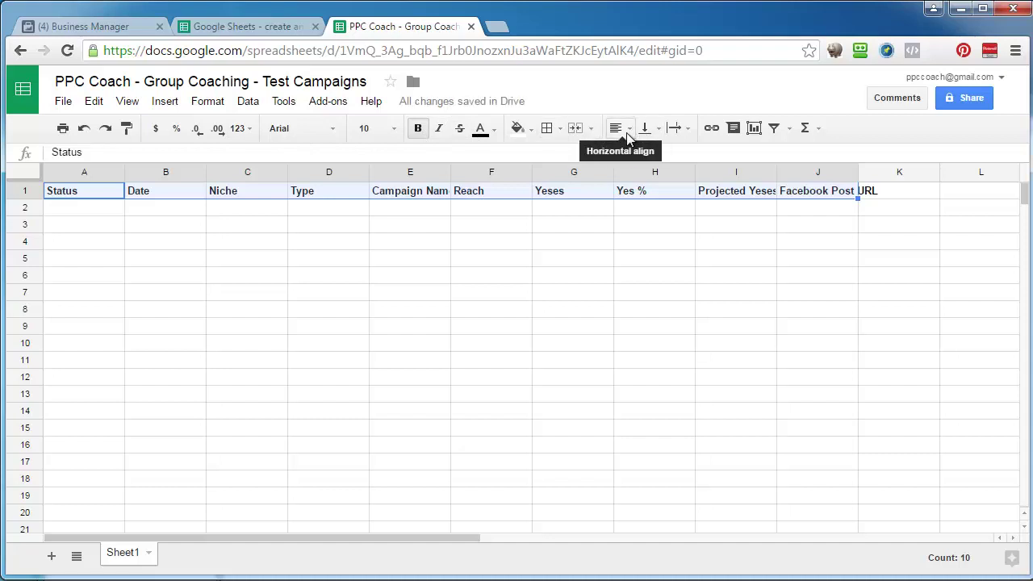
pyautogui.click(529, 134)
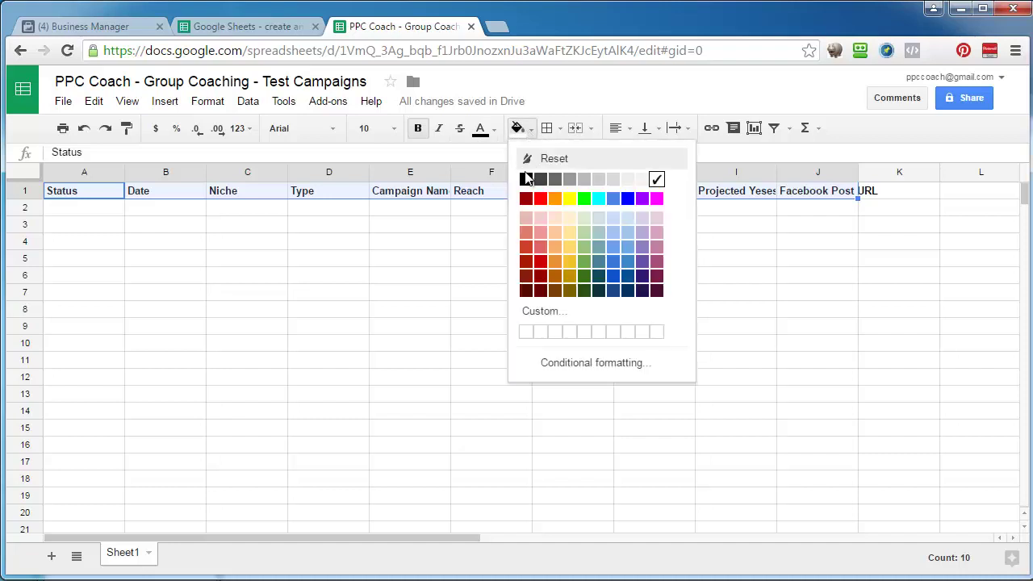
pyautogui.click(613, 261)
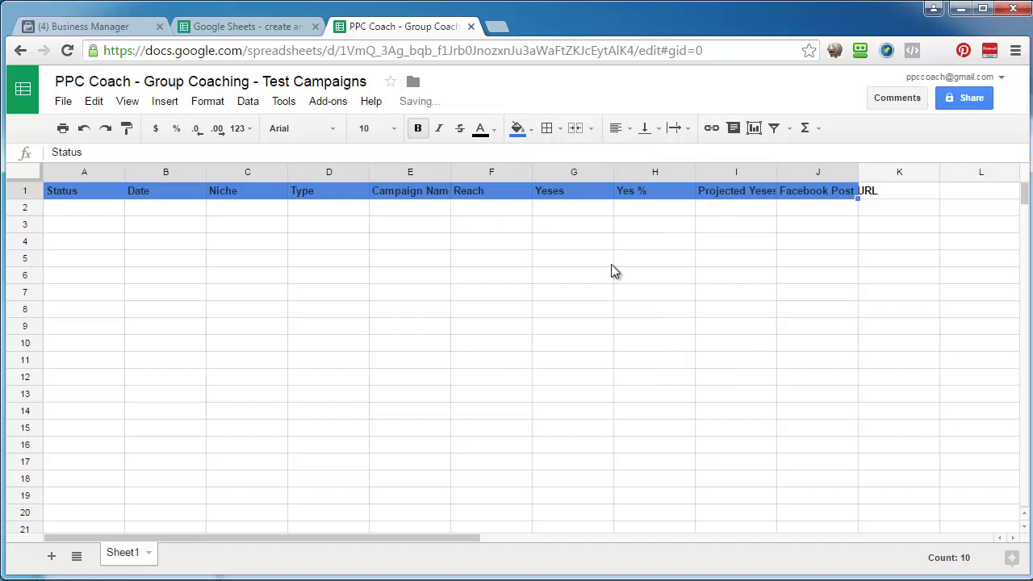
pyautogui.click(530, 133)
pyautogui.click(555, 199)
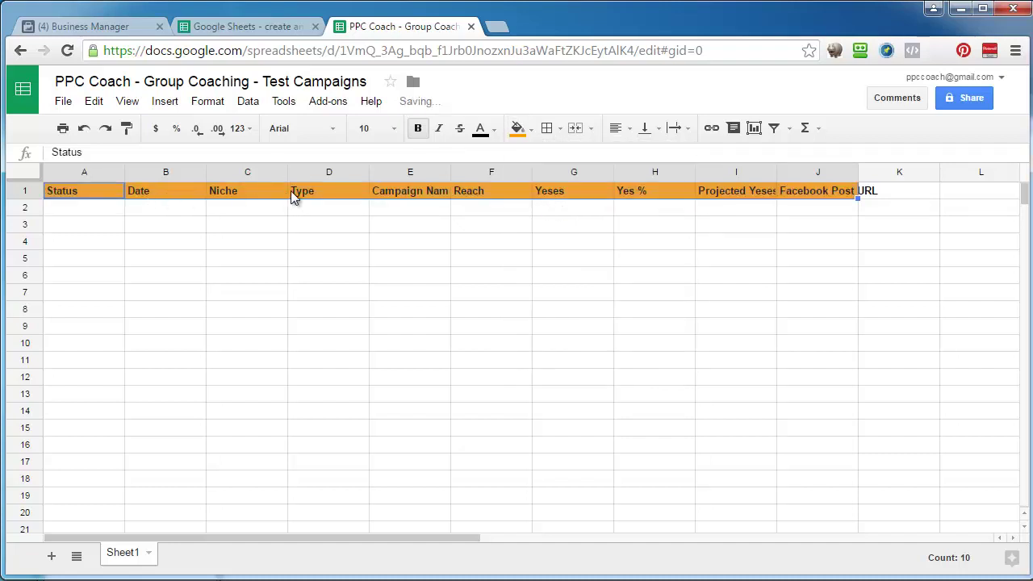
# Try light grey and white text on the header cells A1:J1, and set the text back to black.
pyautogui.click(490, 135)
pyautogui.click(576, 179)
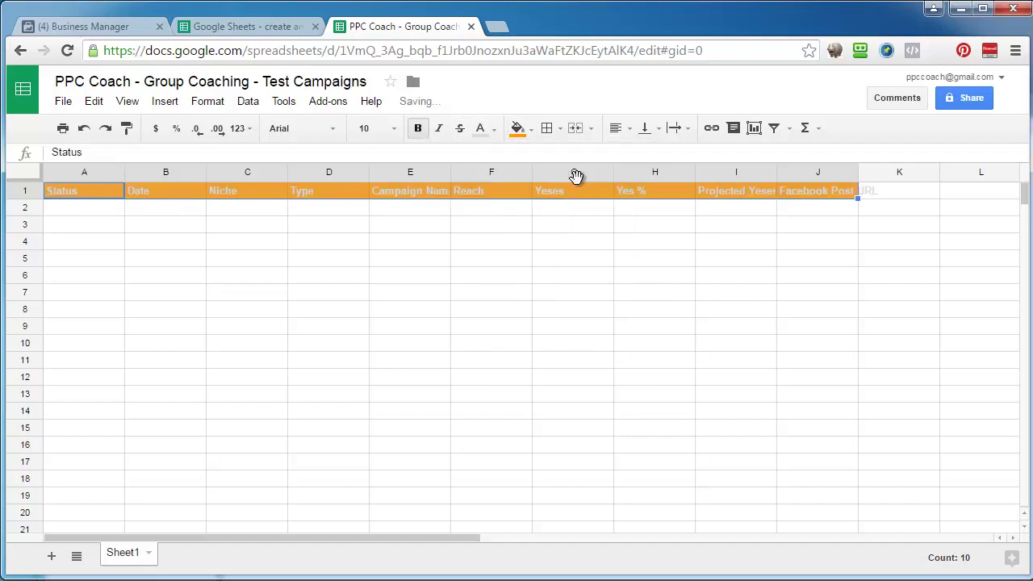
pyautogui.click(491, 134)
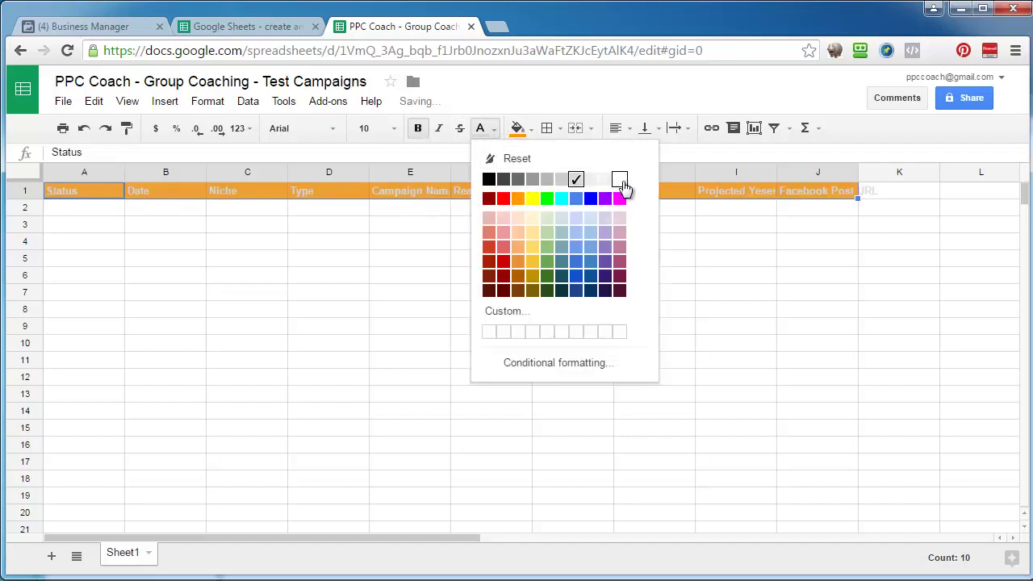
pyautogui.click(618, 179)
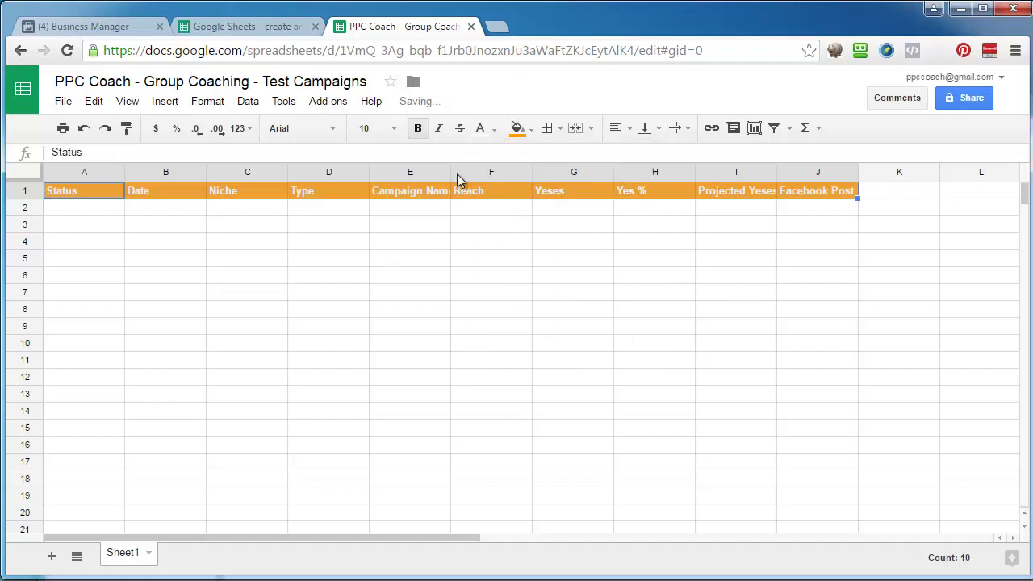
pyautogui.click(492, 133)
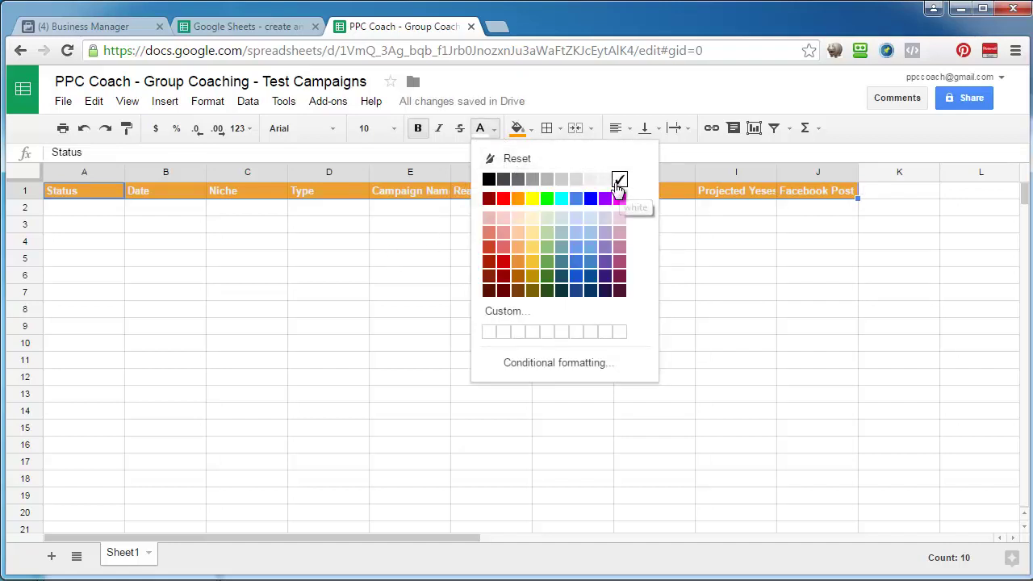
pyautogui.click(489, 178)
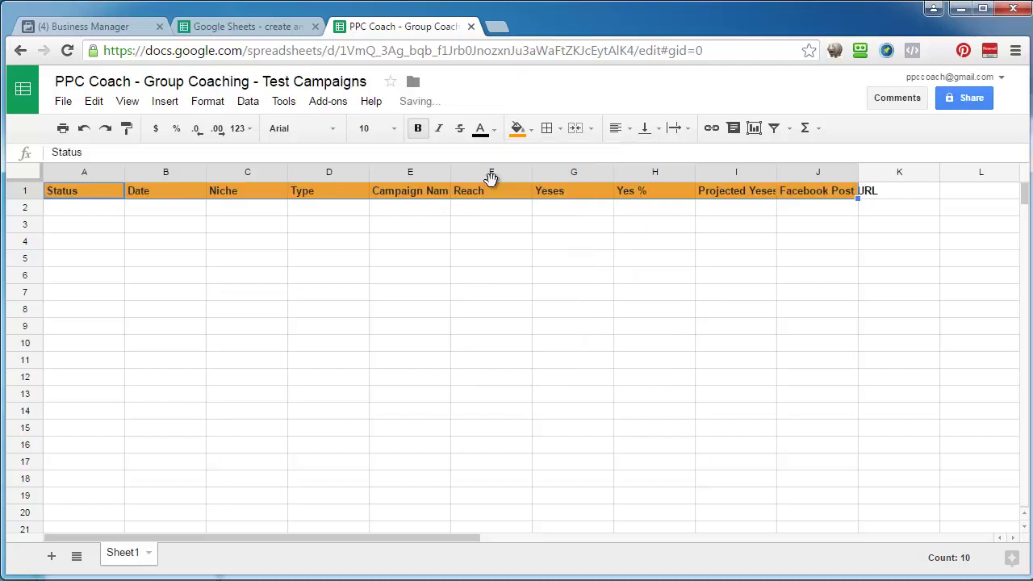
# Widen column E so the "Campaign Name" header fits with room for longer entries.
pyautogui.click(442, 242)
pyautogui.moveTo(449, 170); pyautogui.dragTo(575, 170)
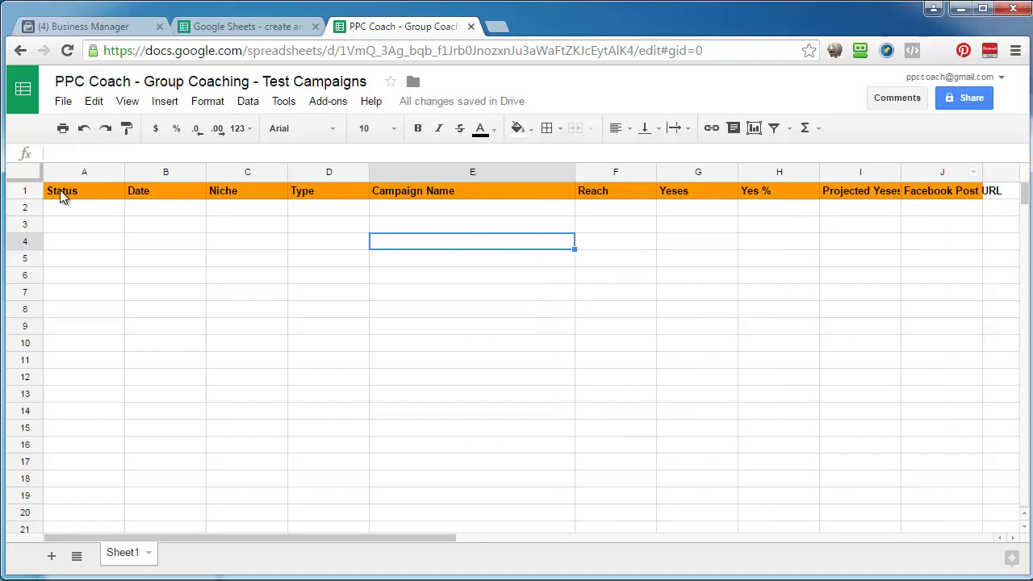
# Freeze header row 1 and widen column J to fit its "Facebook Post URL" header.
pyautogui.click(25, 191)
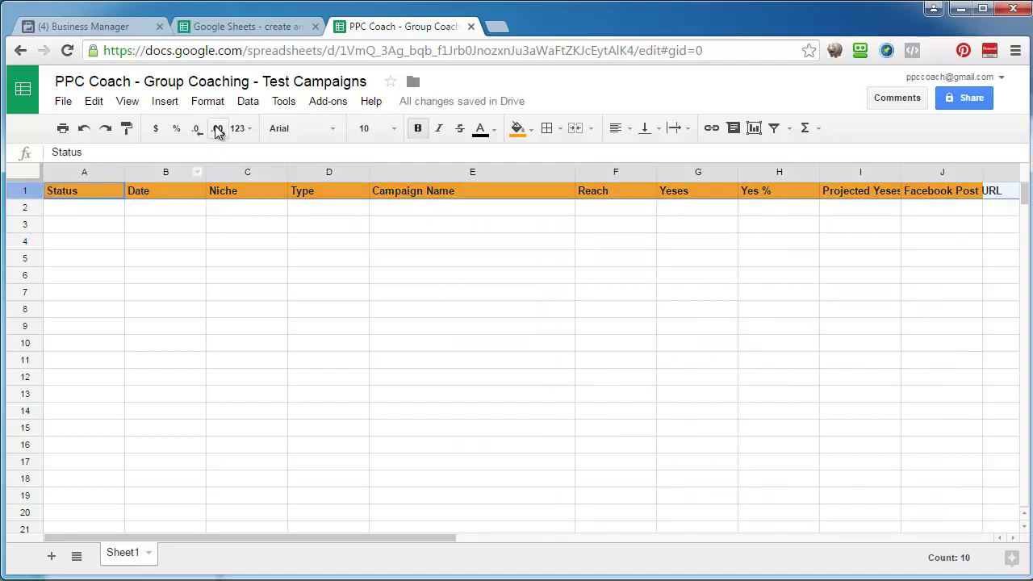
pyautogui.click(129, 103)
pyautogui.moveTo(156, 131)
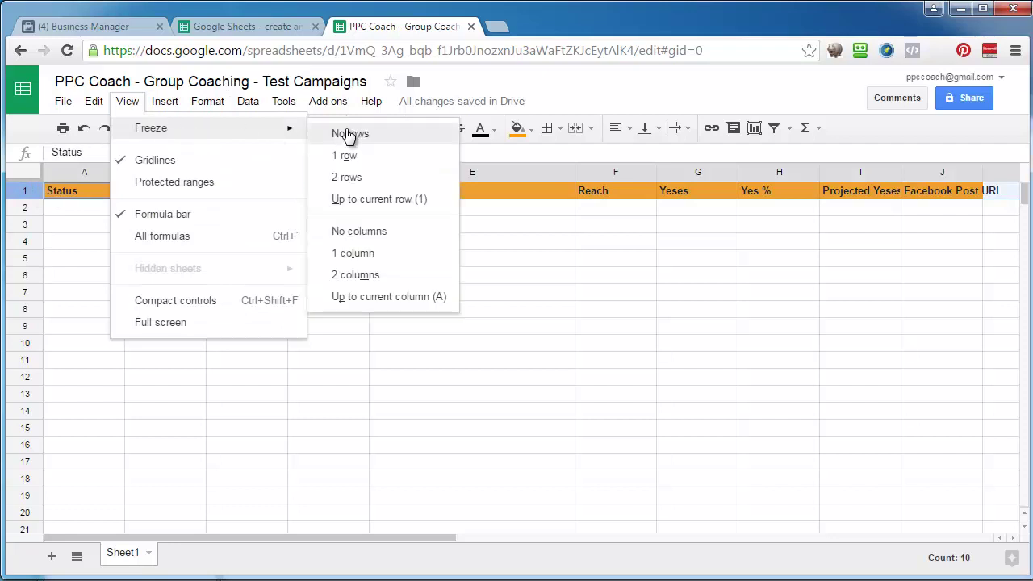
pyautogui.click(350, 155)
pyautogui.click(210, 329)
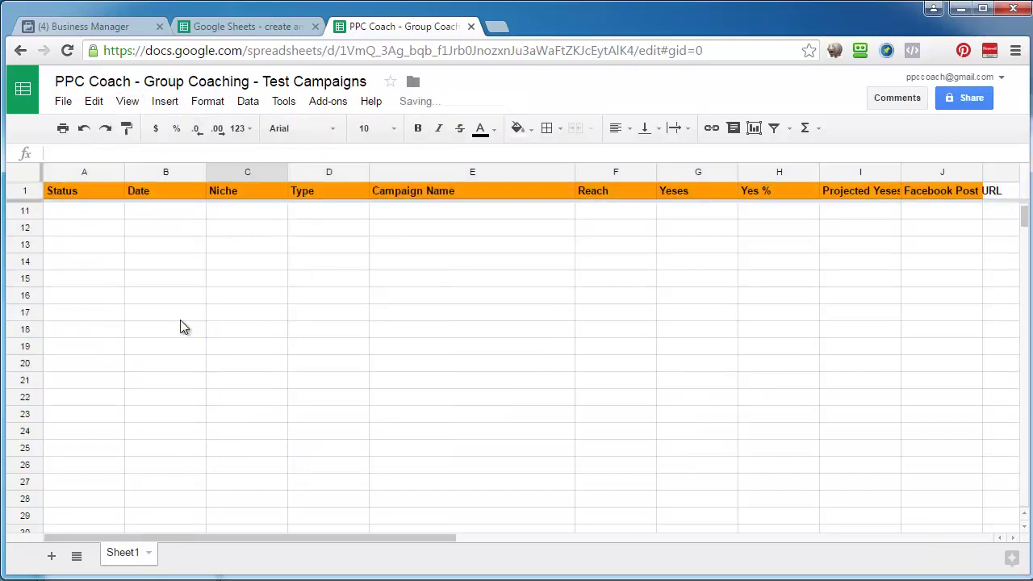
pyautogui.scroll(-5, 182, 324)
pyautogui.scroll(5, 183, 315)
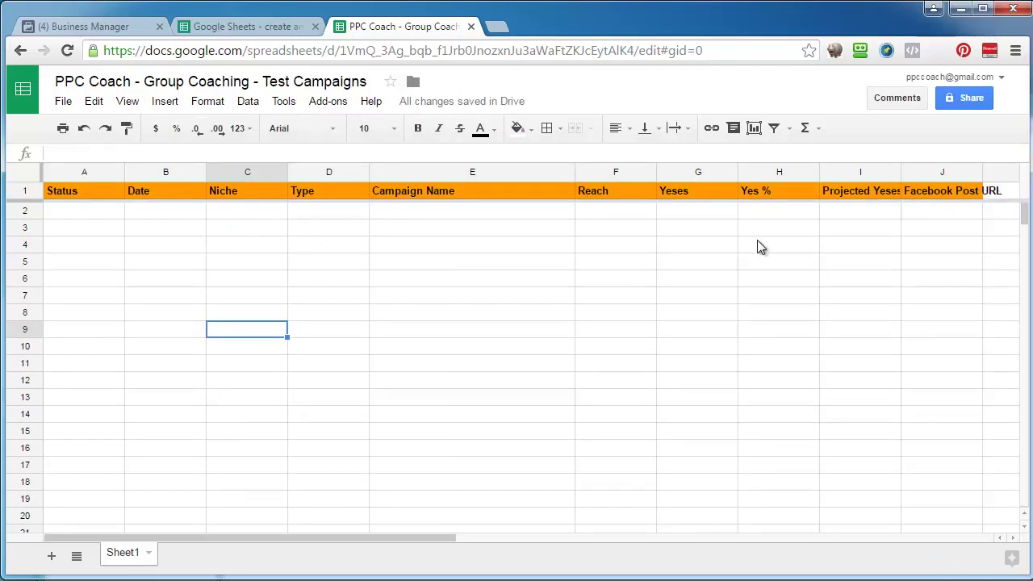
pyautogui.moveTo(1016, 171); pyautogui.dragTo(1013, 171)
# Enter the status "Testing" in cell A2 and the date 4/29/2016 in cell B2.
pyautogui.click(71, 215)
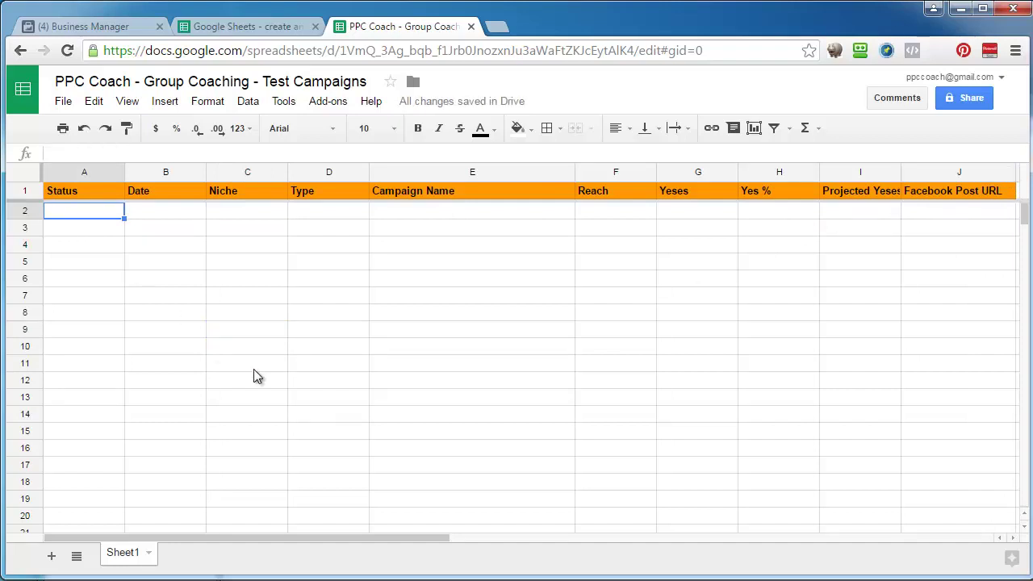
pyautogui.write('Testing')
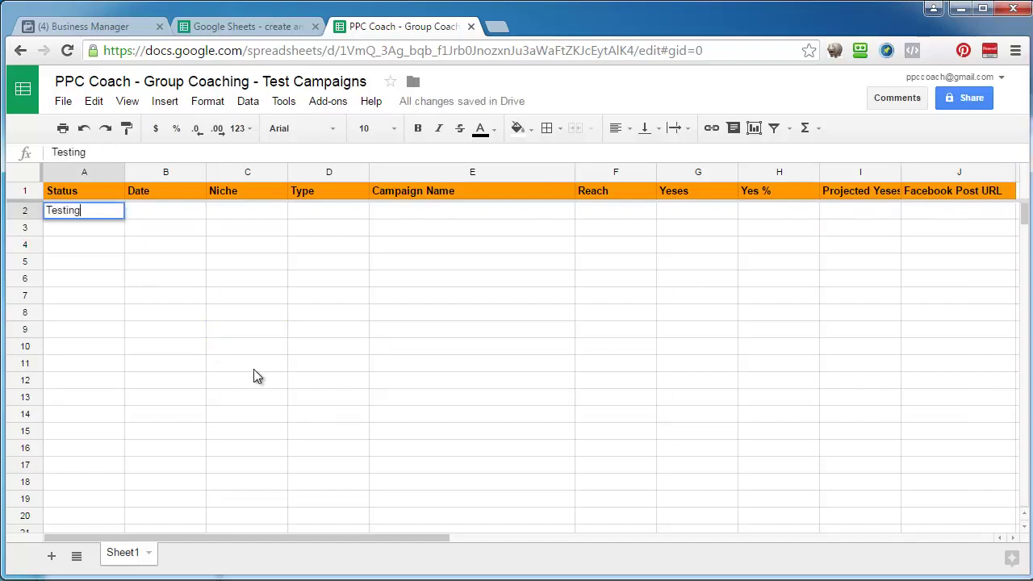
pyautogui.press('Tab')
pyautogui.write('2')
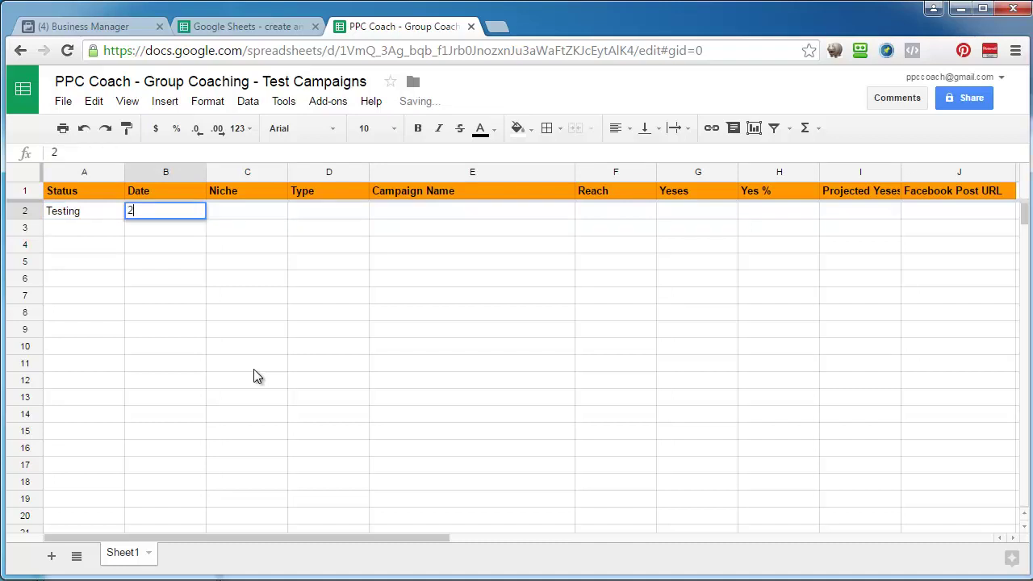
pyautogui.write('/')
pyautogui.press('BackSpace')
pyautogui.press('BackSpace')
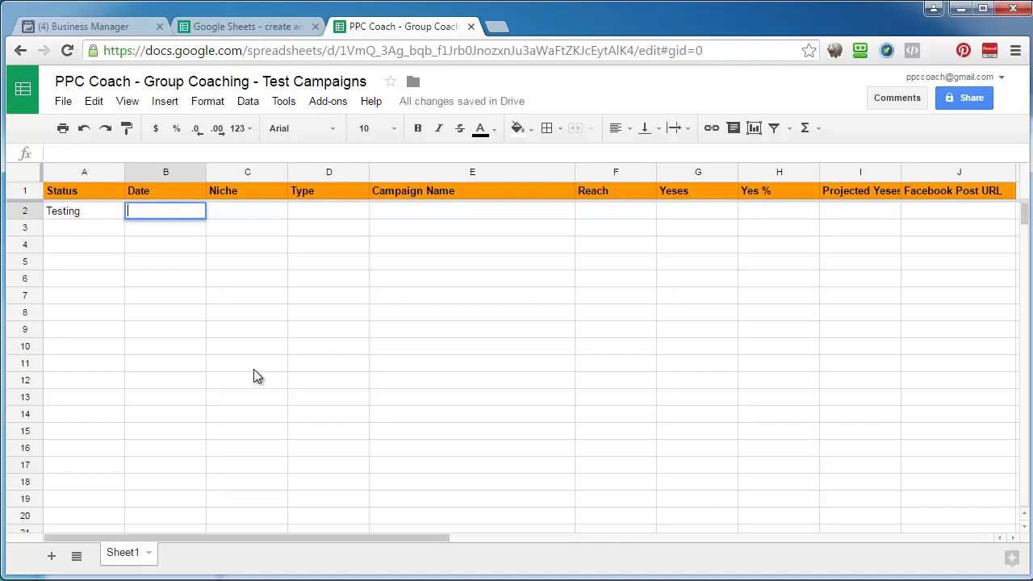
pyautogui.write('4/29/2016')
pyautogui.press('Tab')
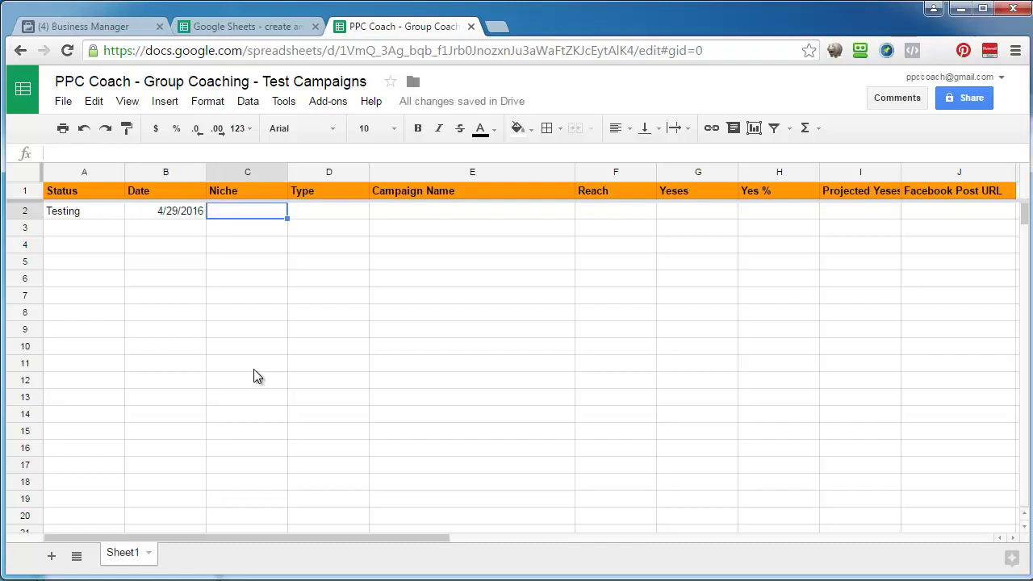
# Enter the niche "Pitbulls" in cell C2 and the type "Mugs" in cell D2.
pyautogui.write('Pit')
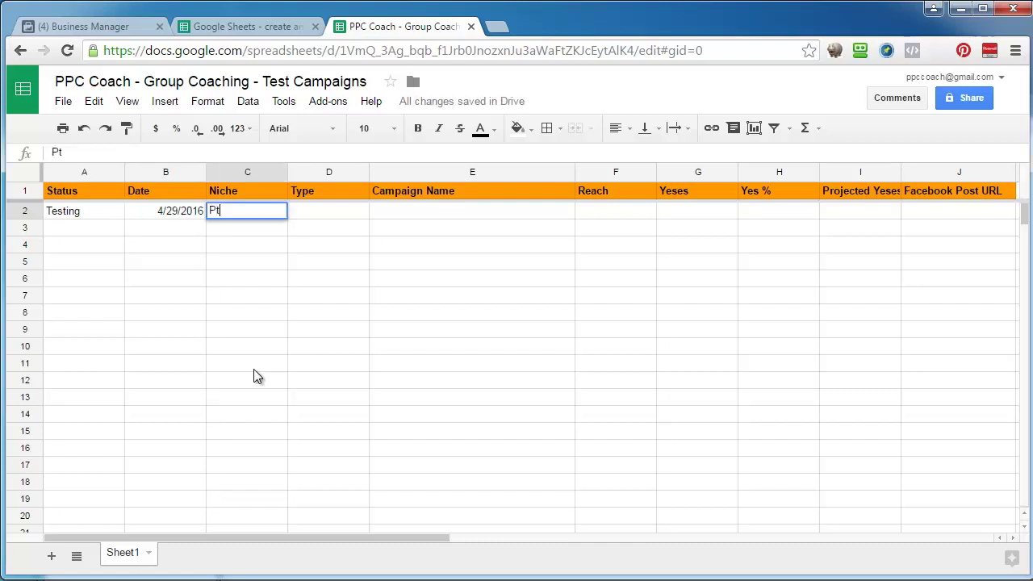
pyautogui.press('BackSpace')
pyautogui.press('BackSpace')
pyautogui.write('itbulls')
pyautogui.press('Tab')
pyautogui.write('Mugs')
pyautogui.press('Tab')
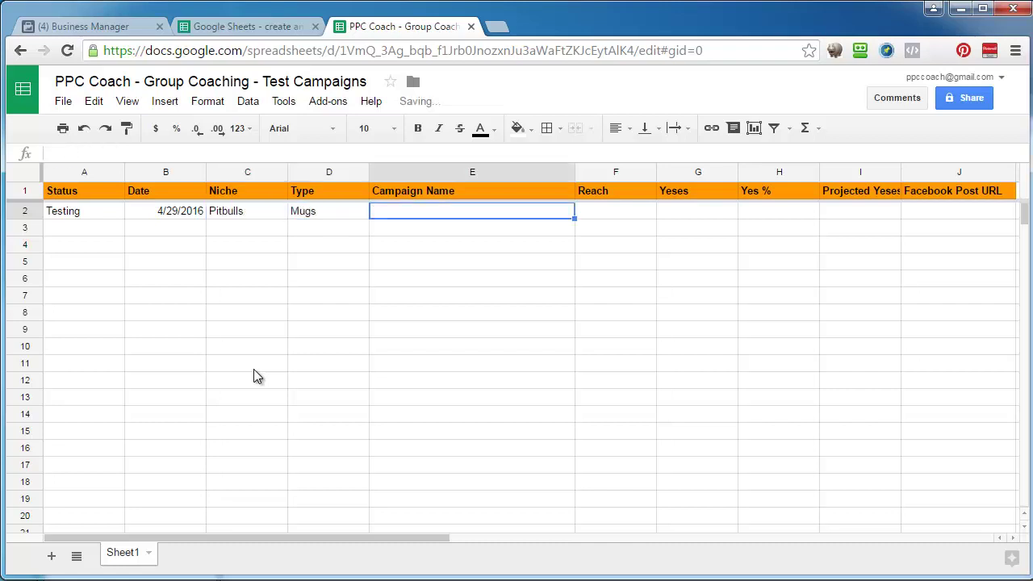
# Enter the campaign name "Pitbulls Make Me Happy" in cell E2.
pyautogui.write('Pi')
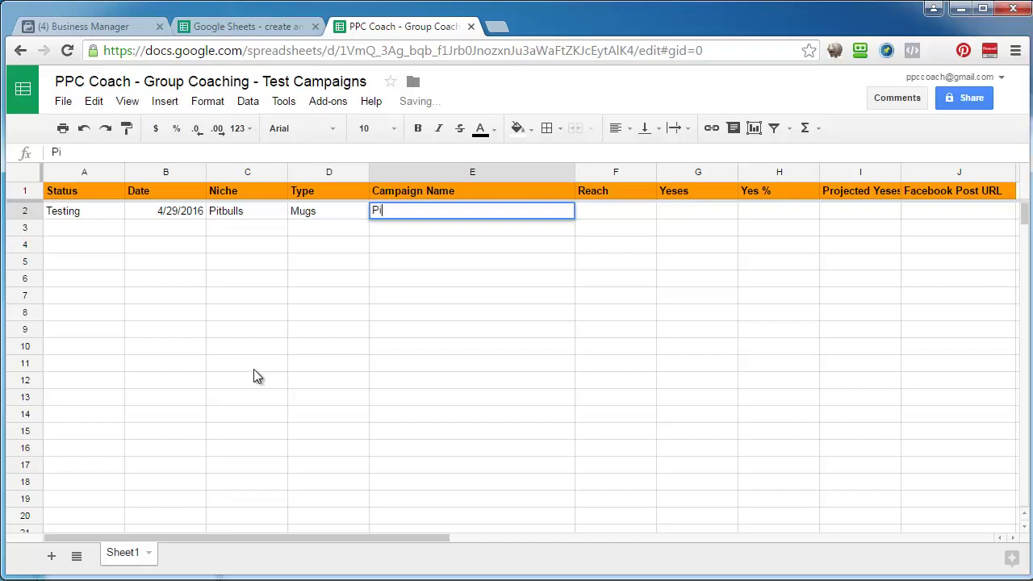
pyautogui.write('tbul')
pyautogui.press('BackSpace')
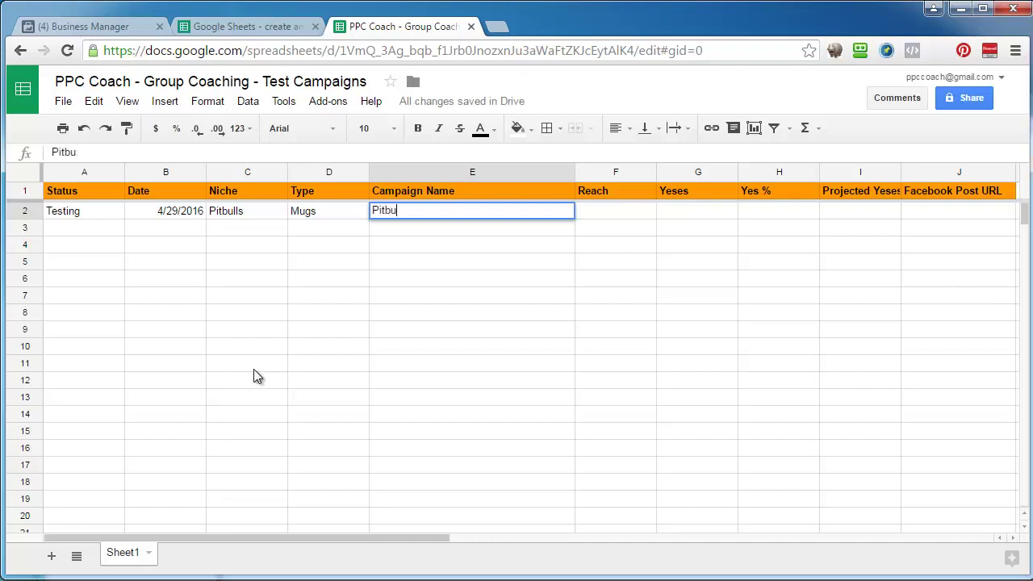
pyautogui.write('lls Make M')
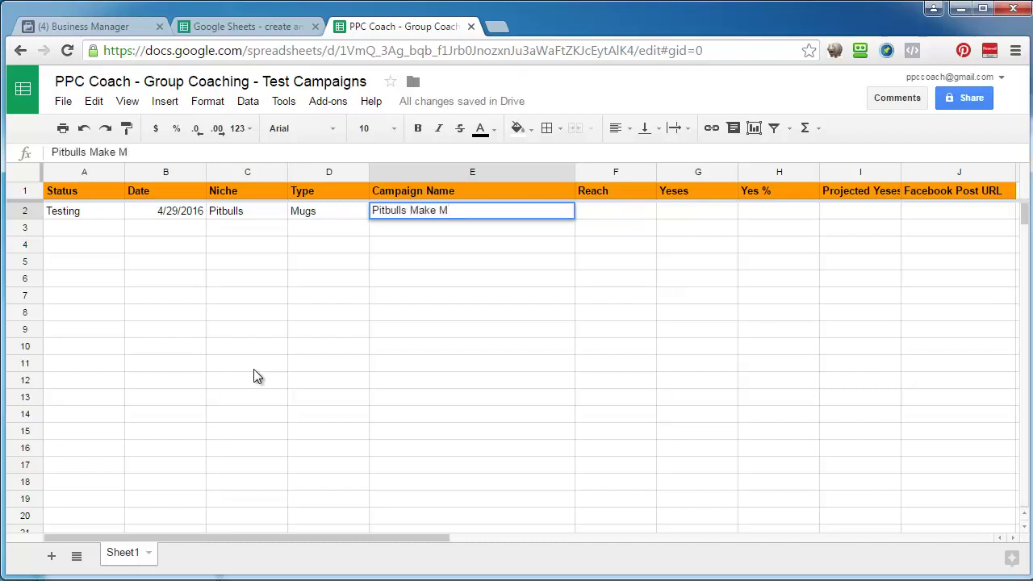
pyautogui.write('e Happy')
pyautogui.press('Tab')
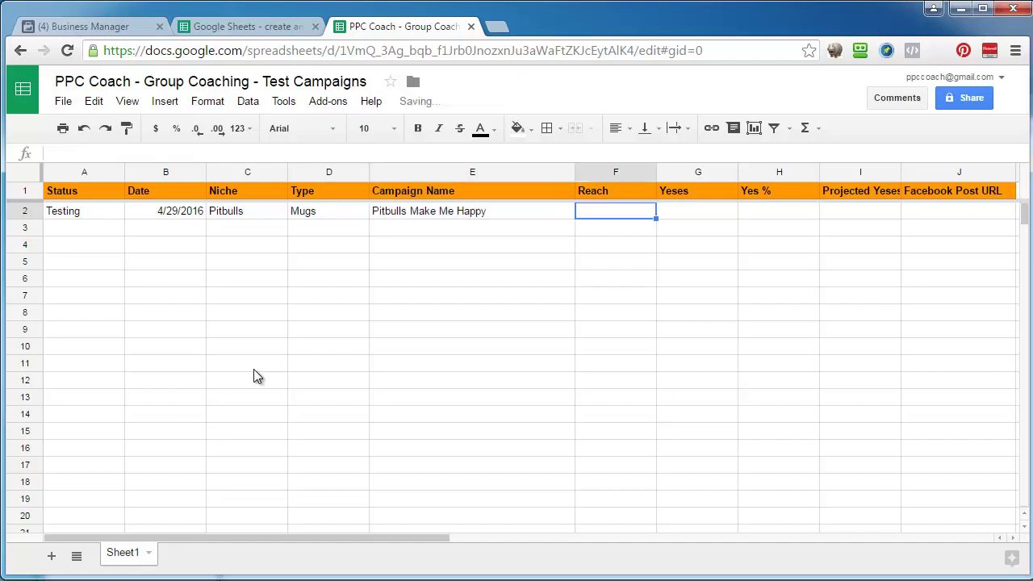
pyautogui.press('Tab')
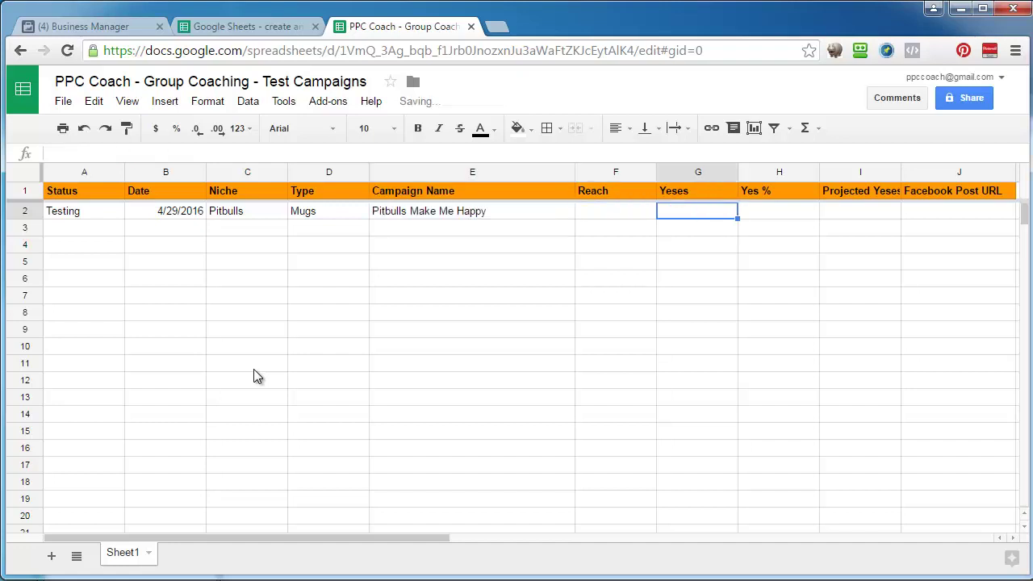
pyautogui.press('Tab')
pyautogui.press('Tab')
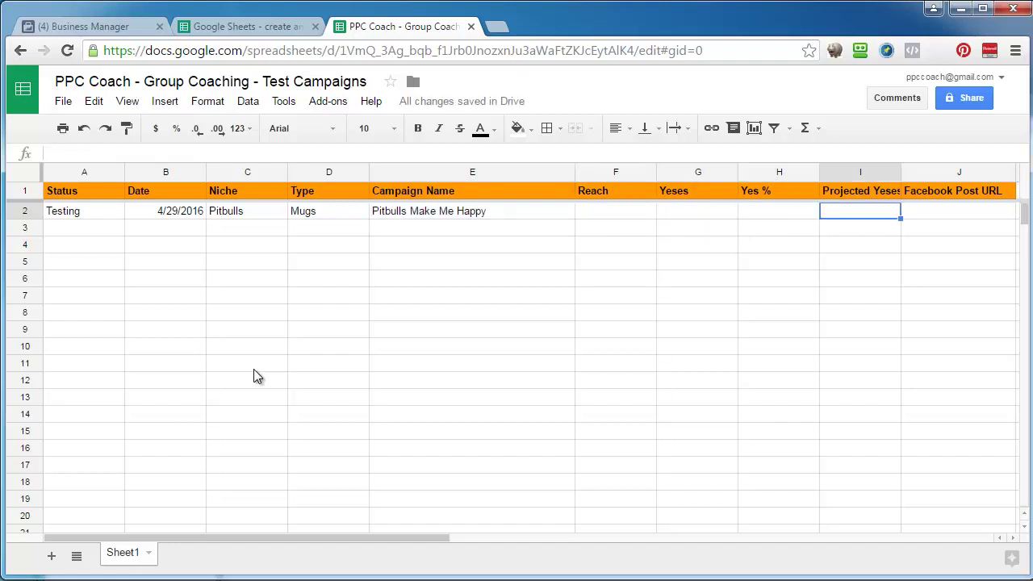
pyautogui.press('Tab')
pyautogui.write('http://')
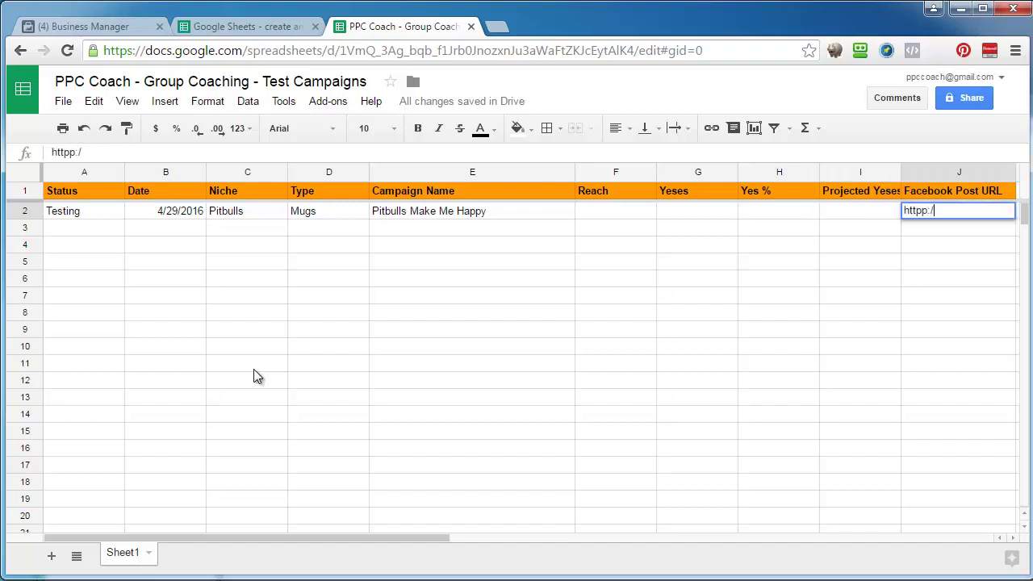
pyautogui.press('BackSpace')
pyautogui.press('BackSpace')
pyautogui.press('BackSpace')
pyautogui.write('://faceboo')
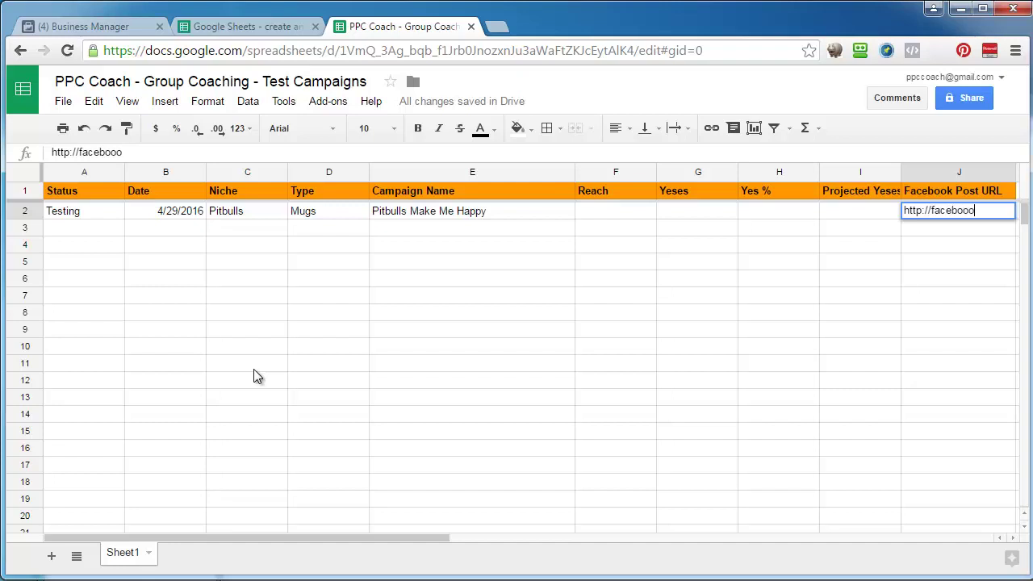
pyautogui.write('k.com/whate')
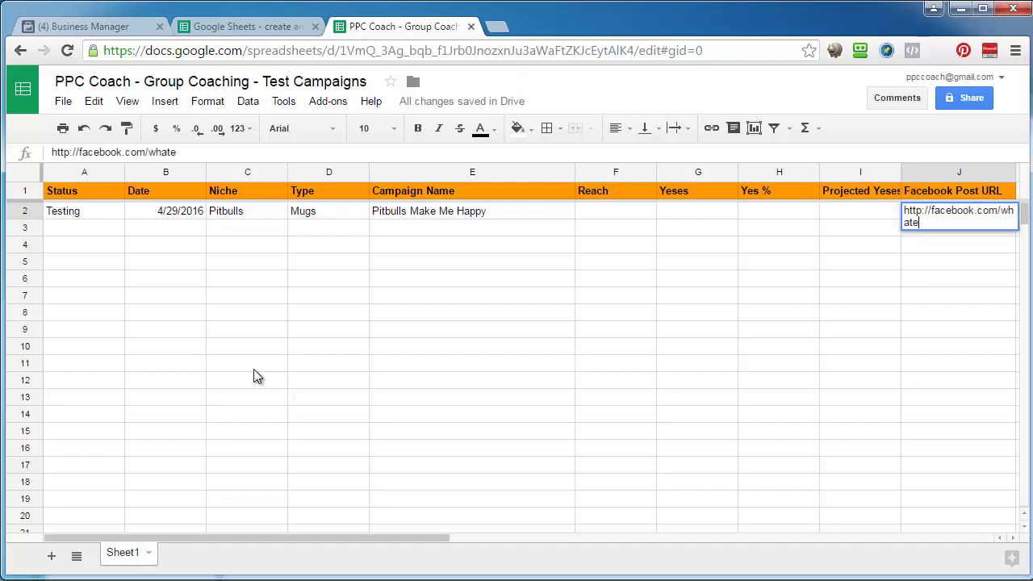
pyautogui.write('vertheurlis')
pyautogui.press('Return')
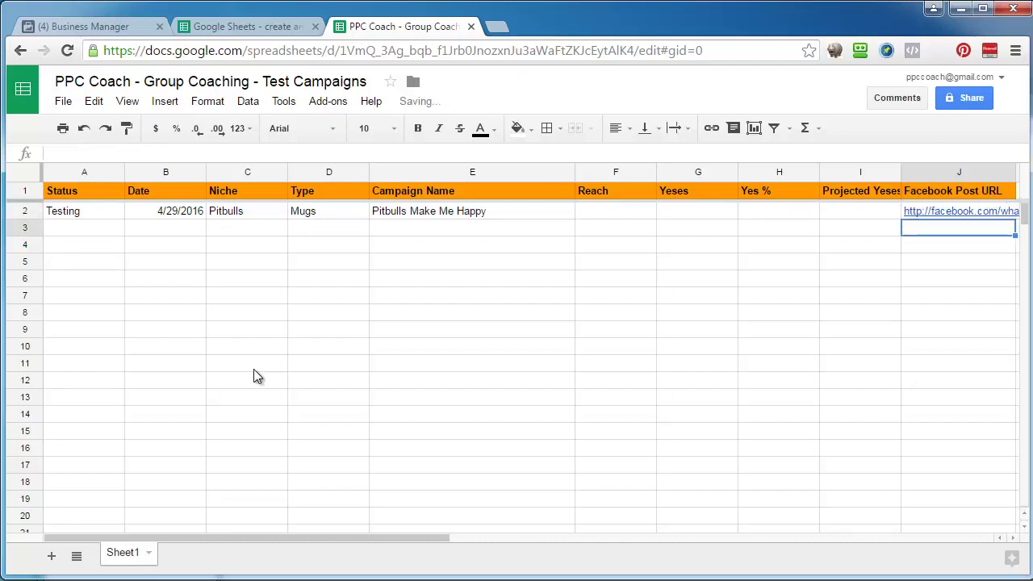
pyautogui.click(618, 211)
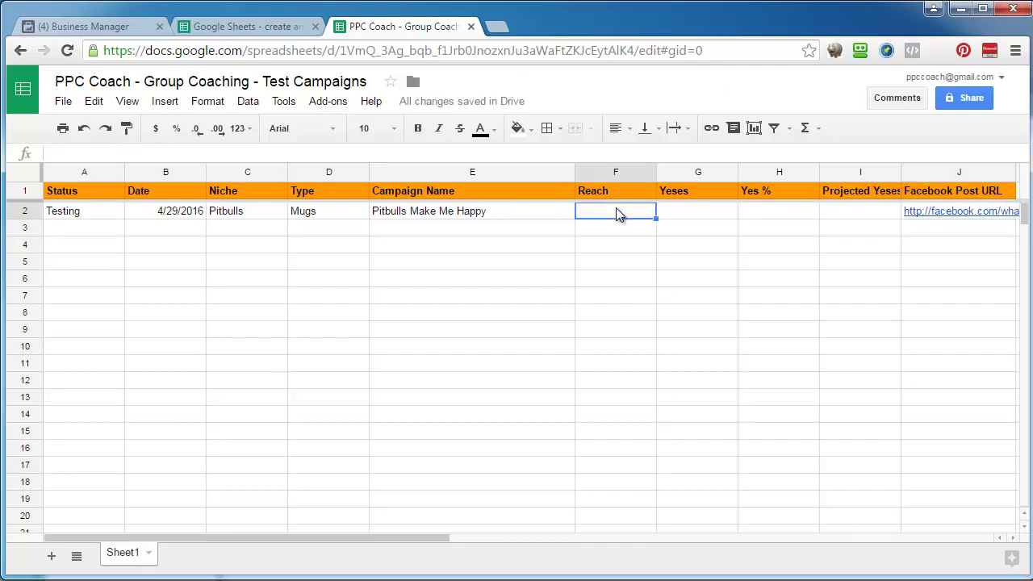
pyautogui.click(689, 216)
pyautogui.click(639, 217)
pyautogui.click(726, 216)
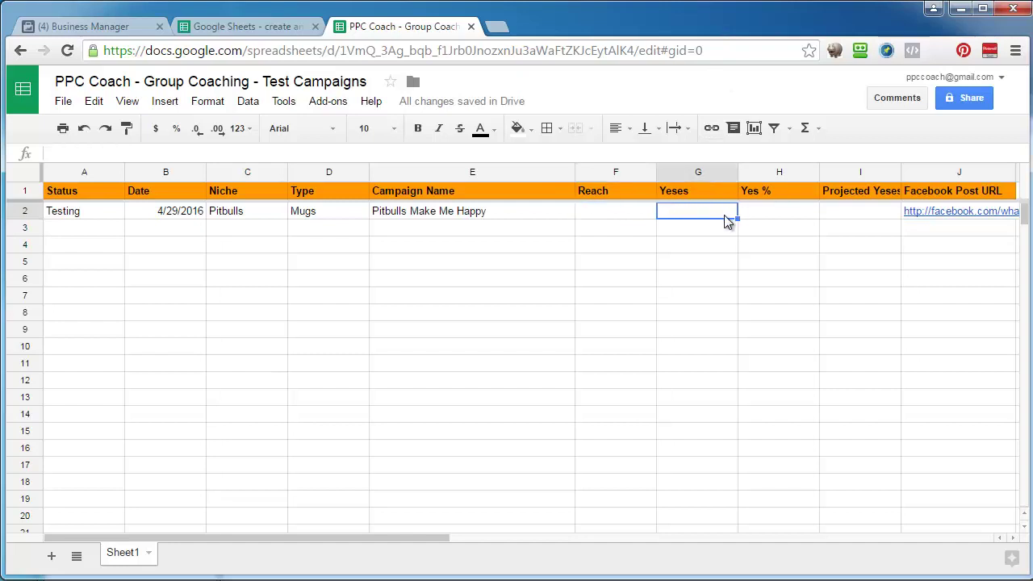
pyautogui.click(780, 216)
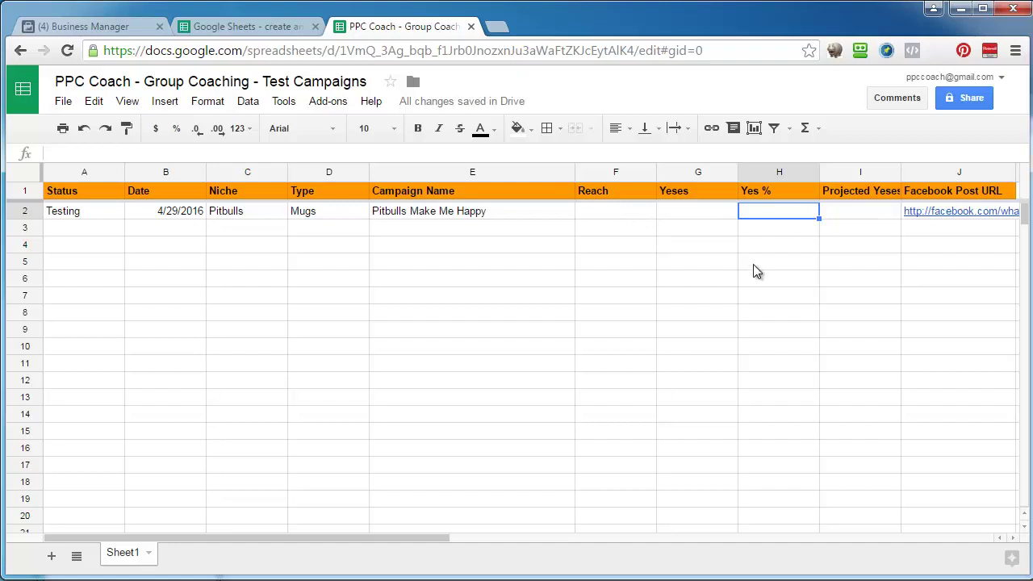
pyautogui.click(849, 216)
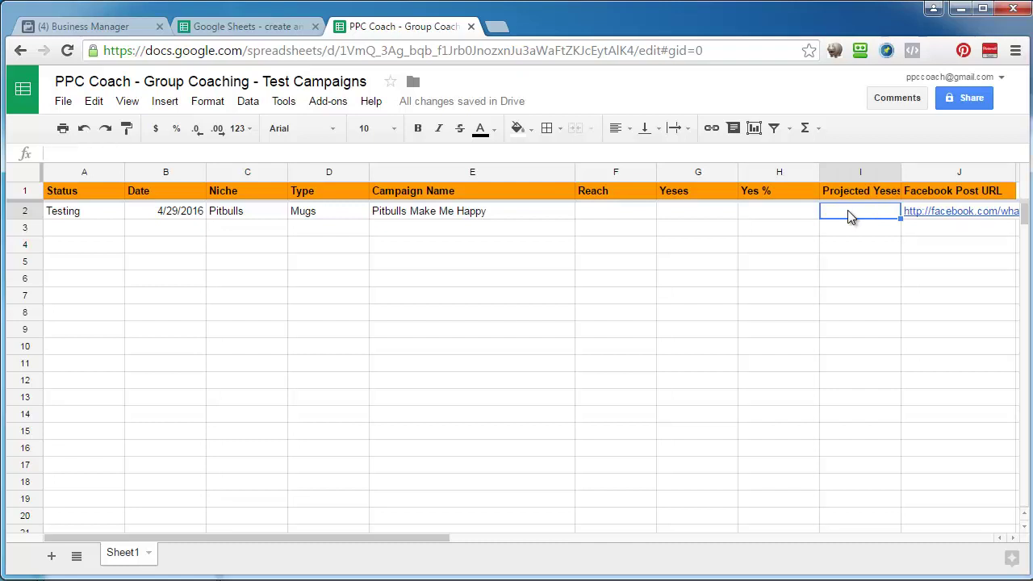
# Widen column I to fit its "Projected Yeses" header.
pyautogui.click(904, 175)
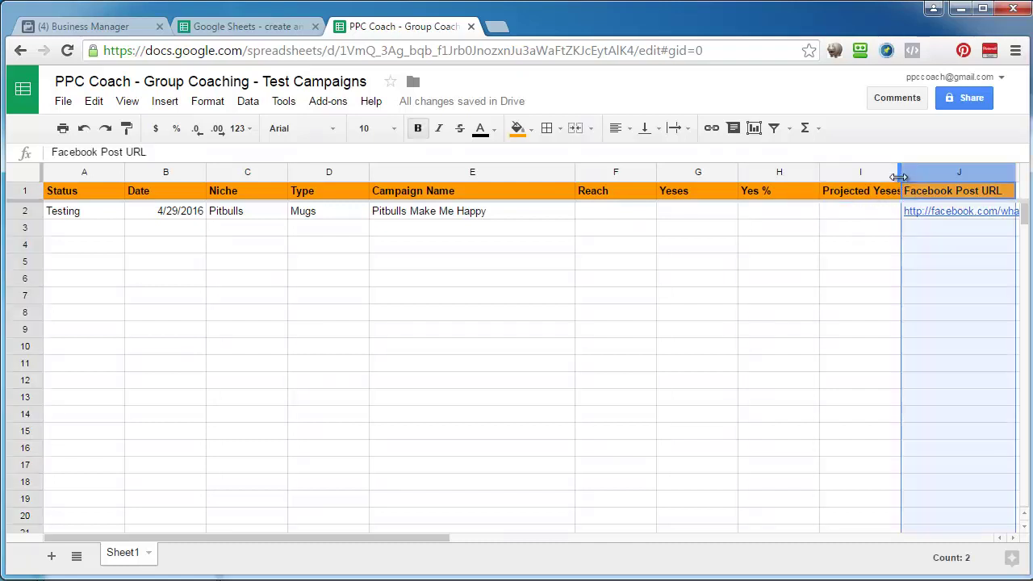
pyautogui.moveTo(901, 174); pyautogui.dragTo(919, 174)
pyautogui.click(879, 216)
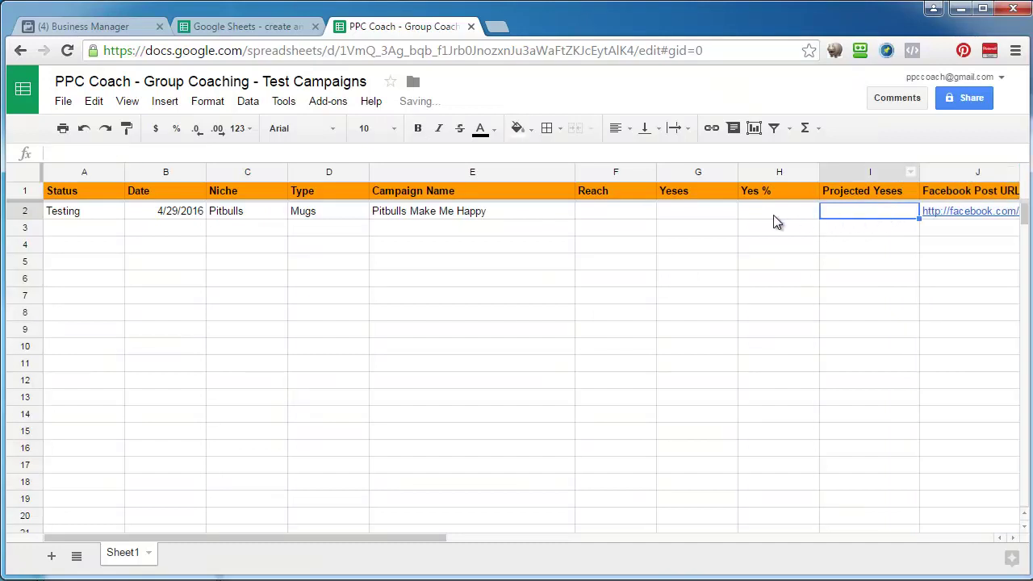
pyautogui.click(765, 213)
pyautogui.click(839, 216)
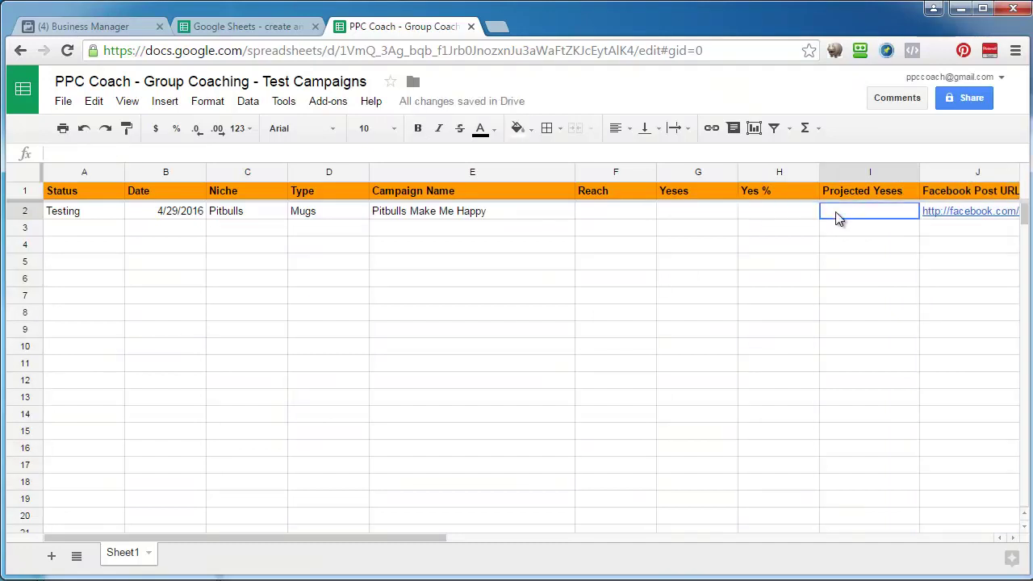
pyautogui.click(789, 216)
pyautogui.click(855, 216)
# Enter IF(G2=0, "0", G2/F2) in cell H2 under the "Yes %" header.
pyautogui.click(763, 216)
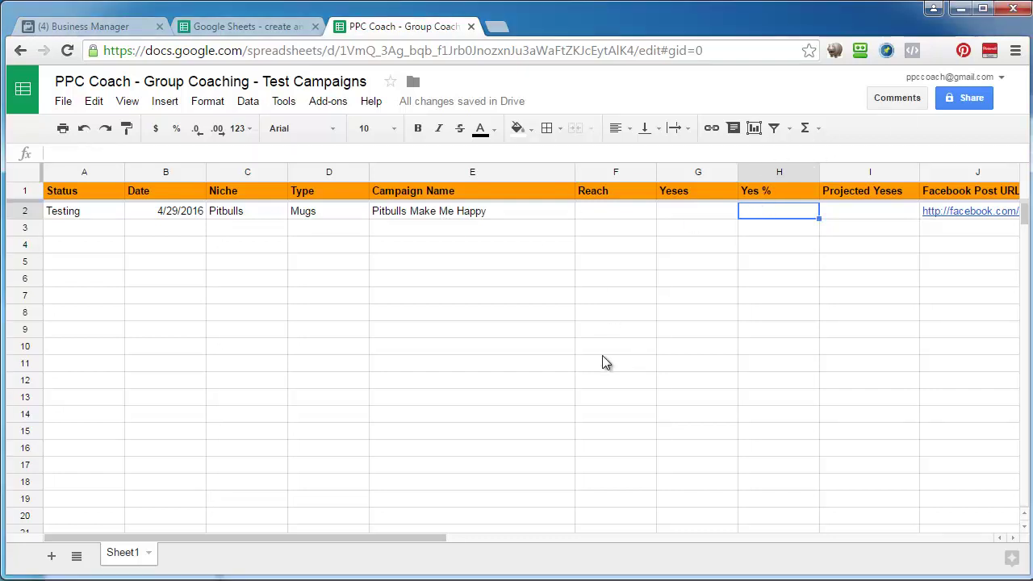
pyautogui.write('IF')
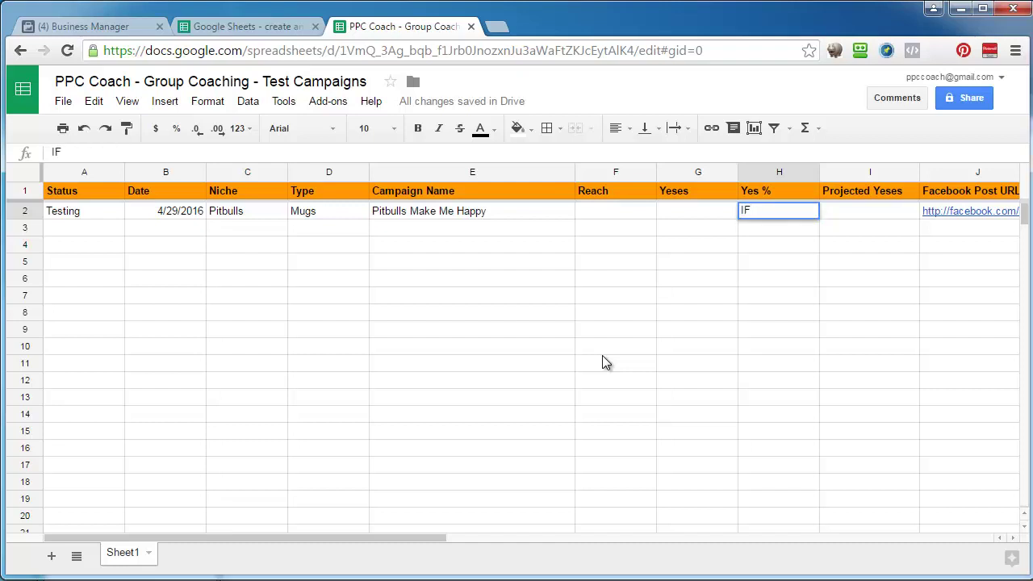
pyautogui.write('(')
pyautogui.click(674, 213)
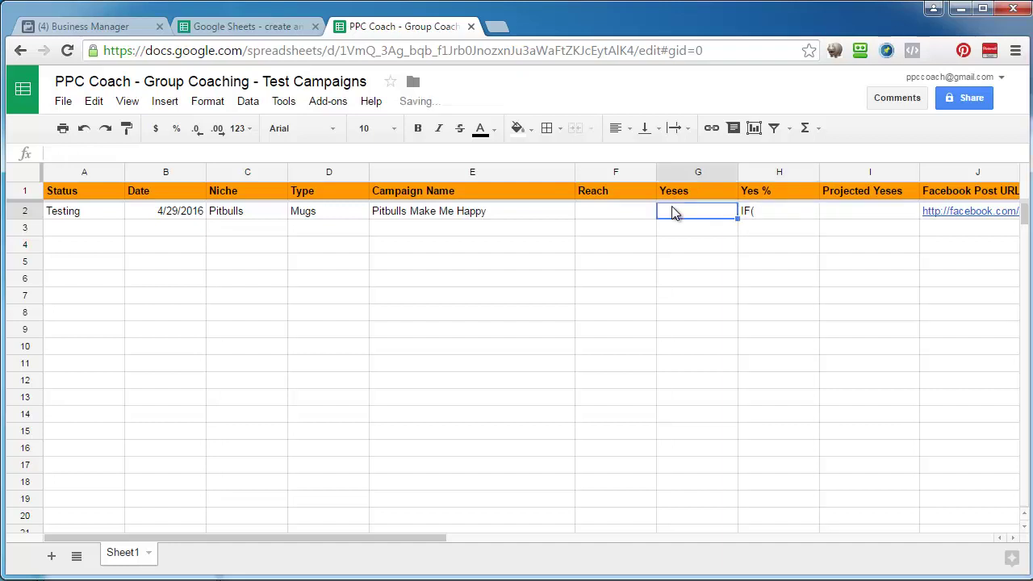
pyautogui.click(767, 216)
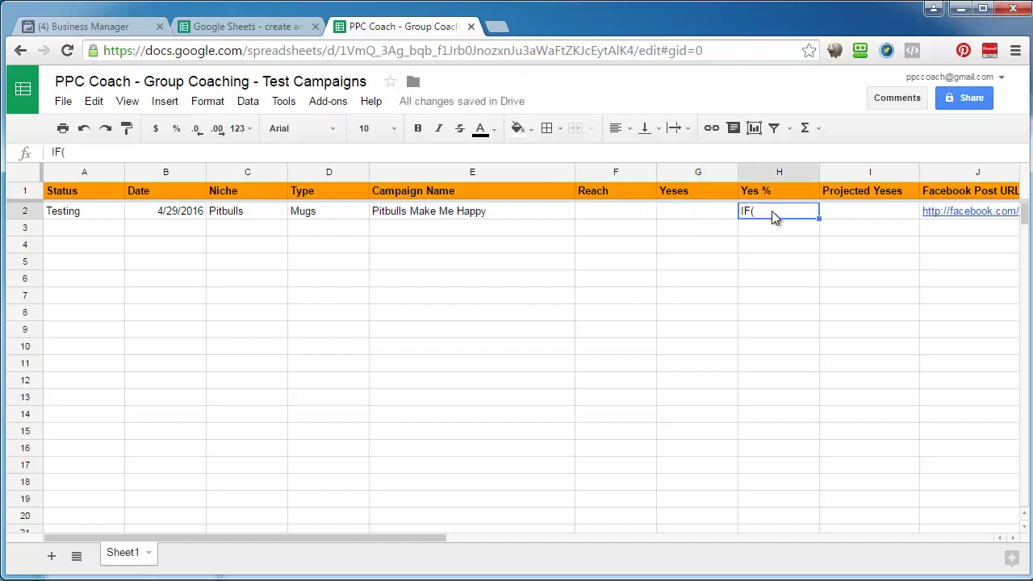
pyautogui.click(76, 153)
pyautogui.write('G2=0')
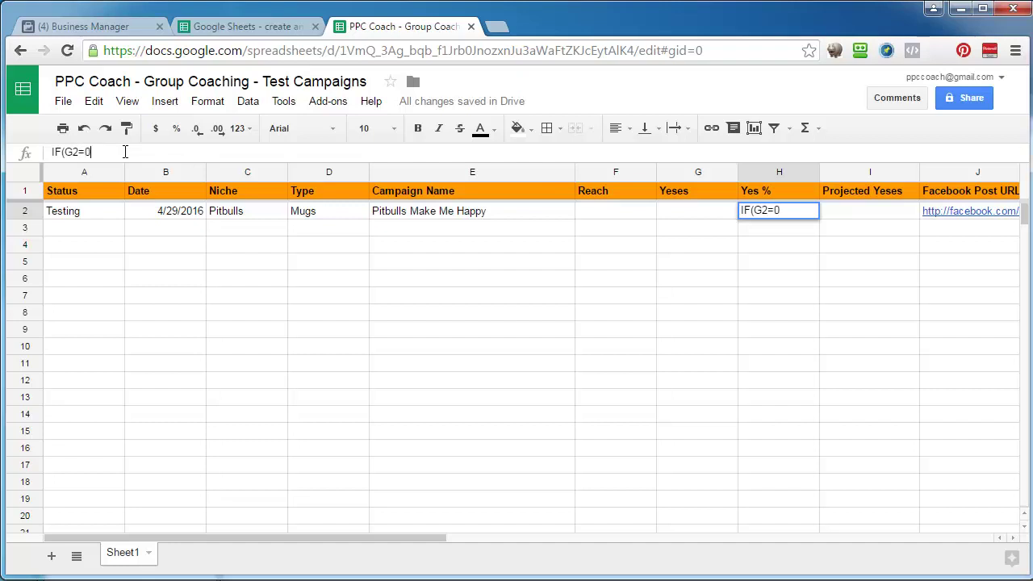
pyautogui.write(', "0",')
pyautogui.write('G2')
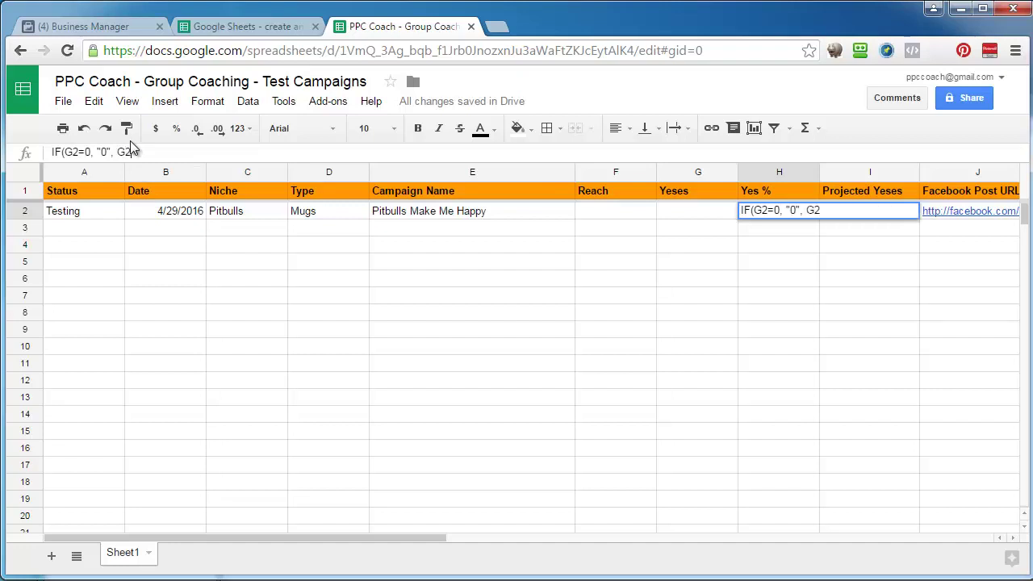
pyautogui.write('/F2)')
pyautogui.press('Return')
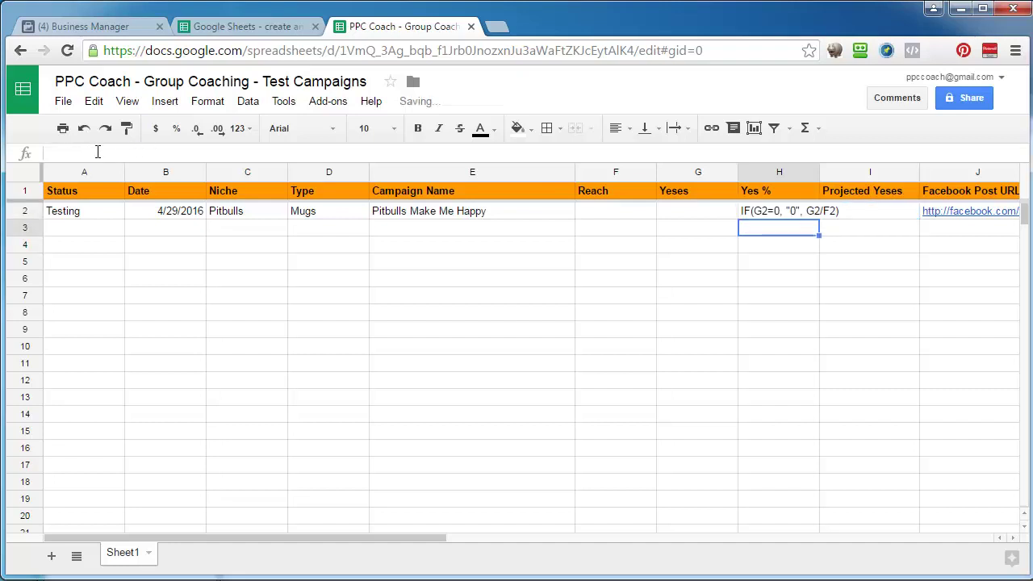
# Add a leading equals sign in H2 so the entry becomes the formula =IF(G2=0, "0", G2/F2).
pyautogui.click(783, 214)
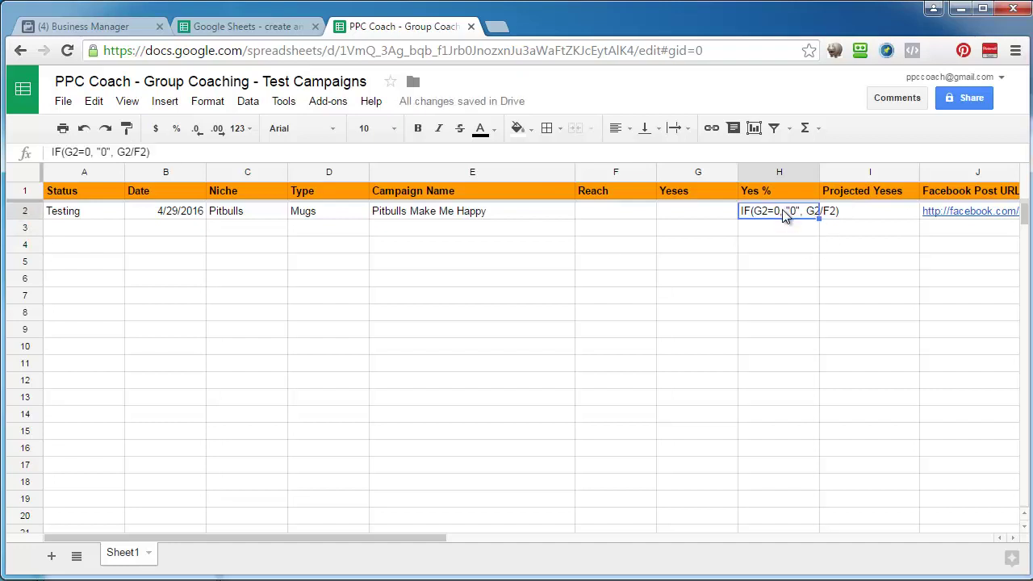
pyautogui.click(53, 152)
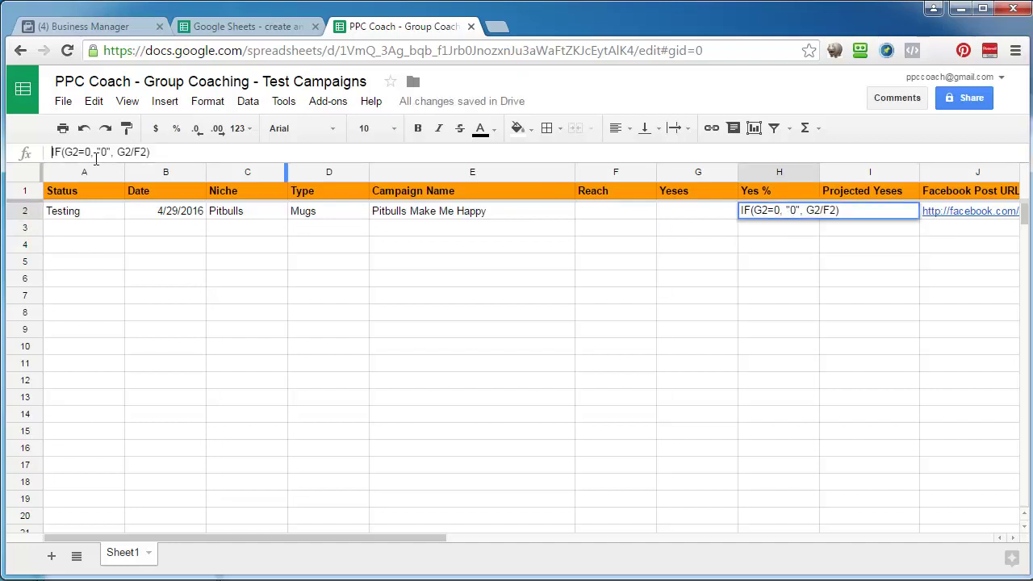
pyautogui.write('=')
pyautogui.press('Return')
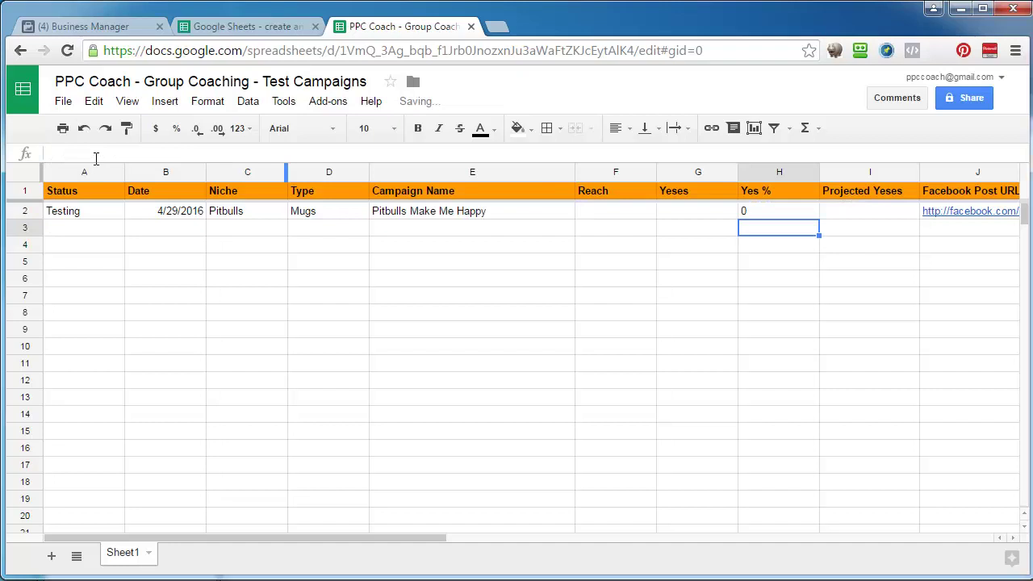
pyautogui.click(771, 214)
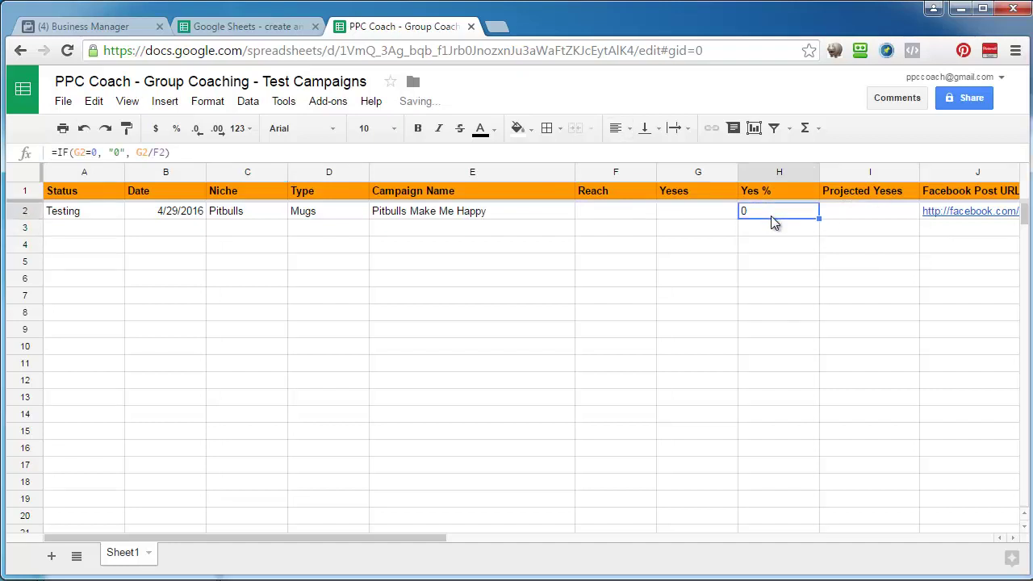
# Enter the formula =IF(H2=0, "n/a", 5000*H2) in cell I2 under the "Projected Yeses" header.
pyautogui.click(857, 216)
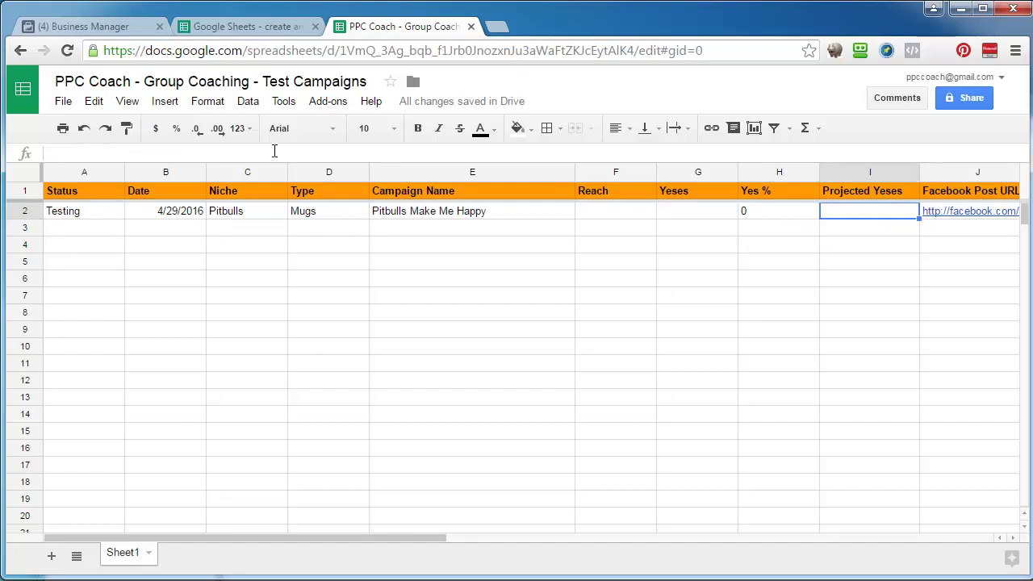
pyautogui.click(75, 154)
pyautogui.write('=')
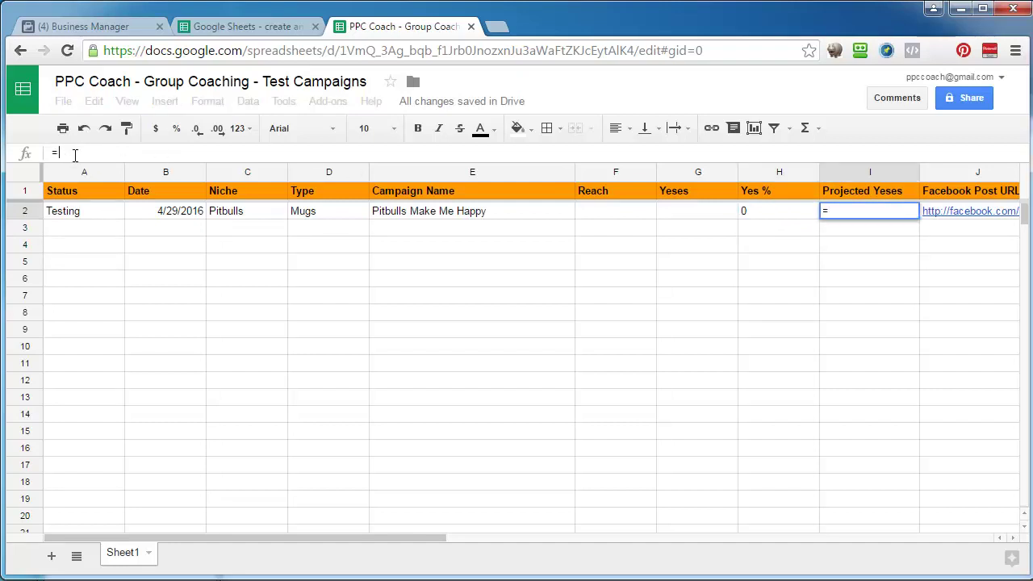
pyautogui.write('IF')
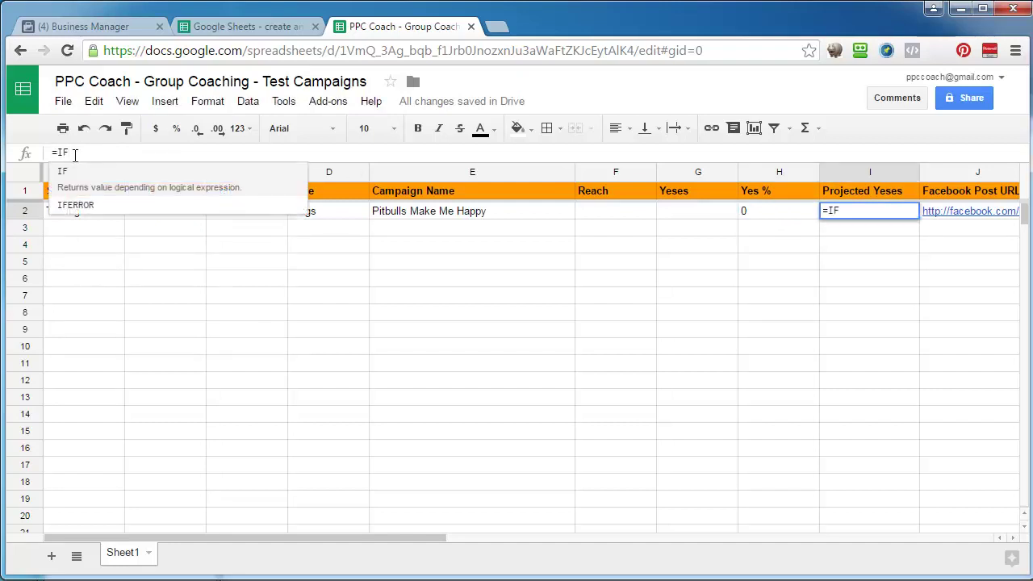
pyautogui.write('(')
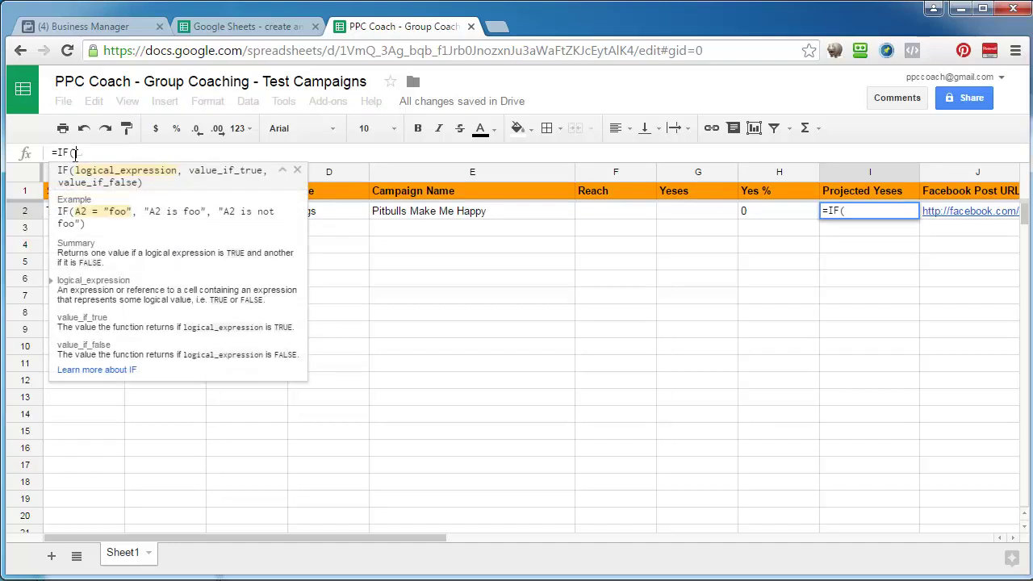
pyautogui.write('H2')
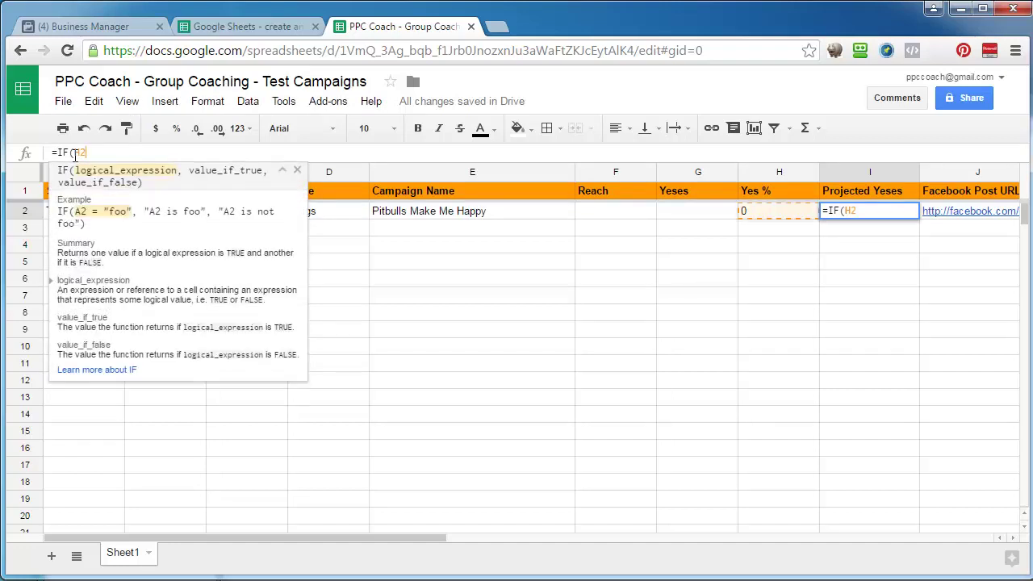
pyautogui.write('=0, ')
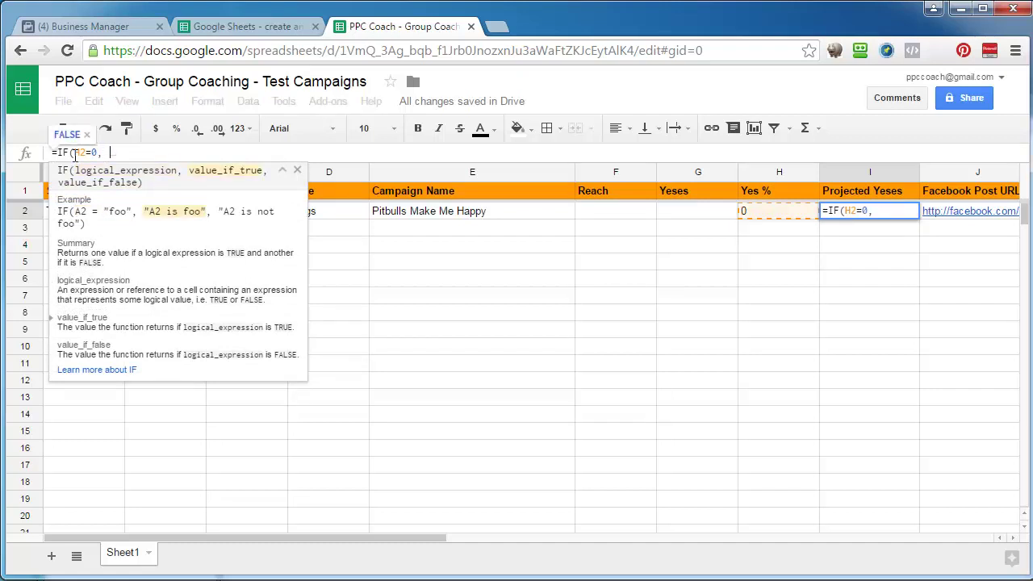
pyautogui.write('"')
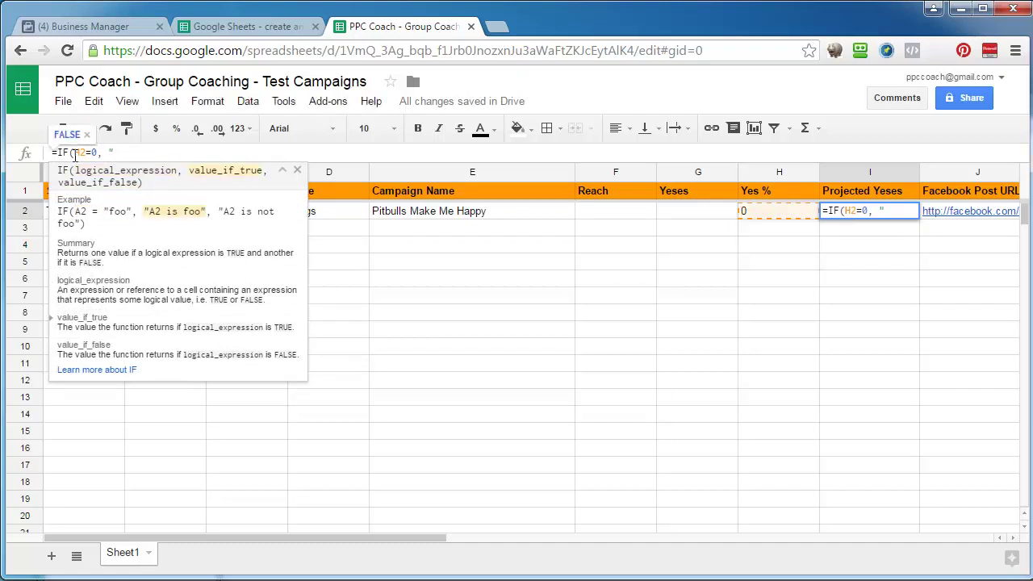
pyautogui.write('n/a", ')
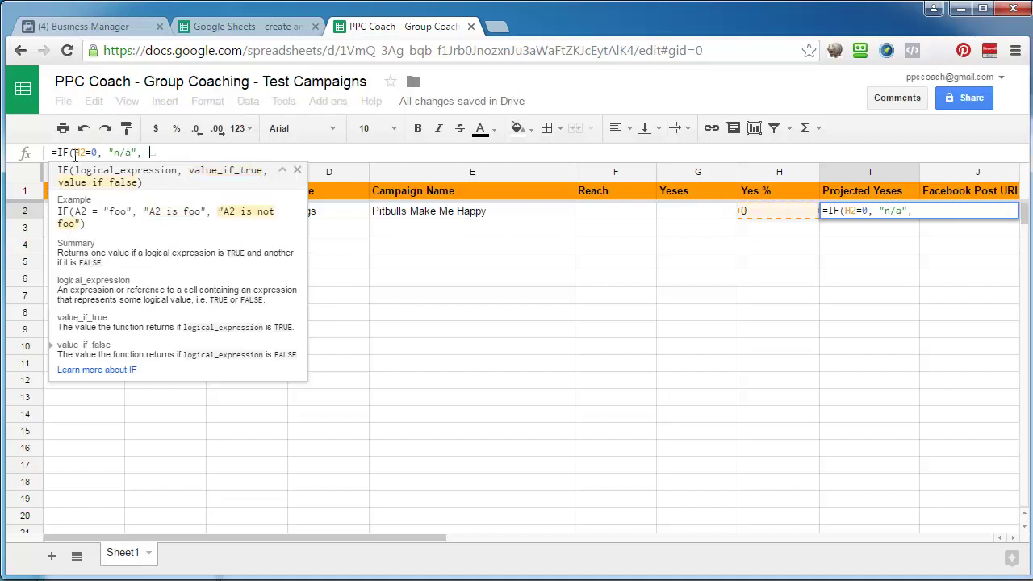
pyautogui.write('5')
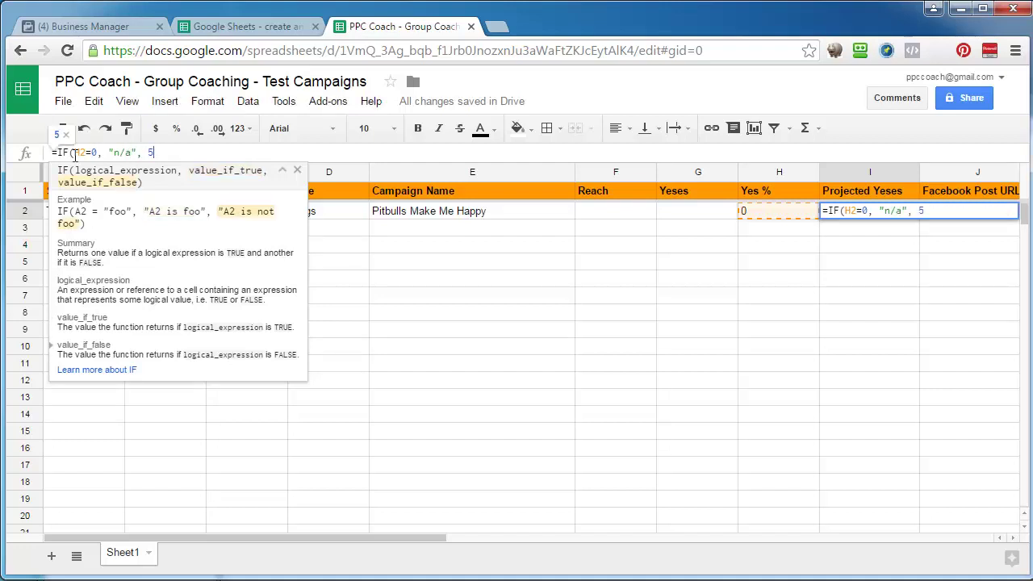
pyautogui.write('000*')
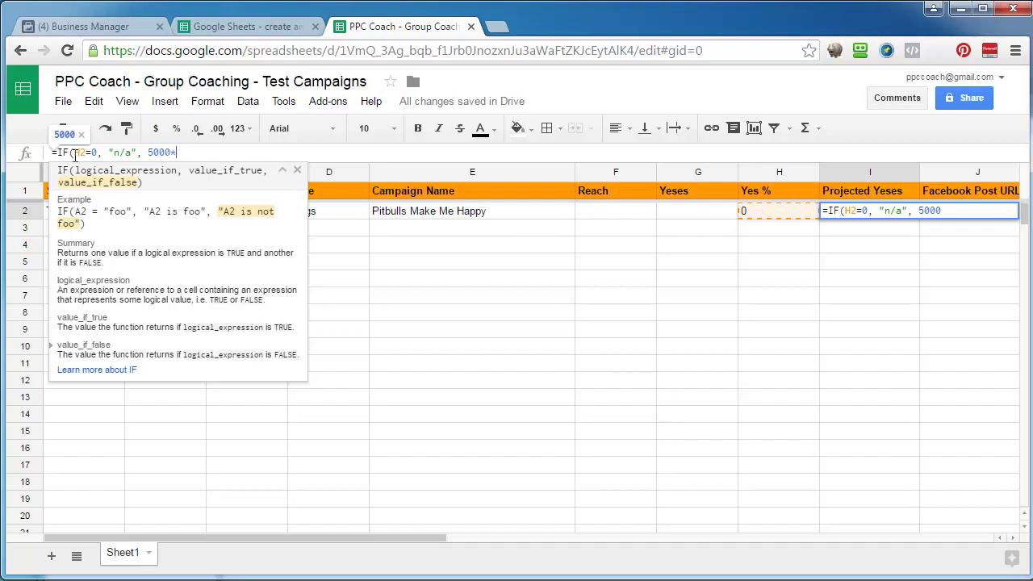
pyautogui.write('H2)')
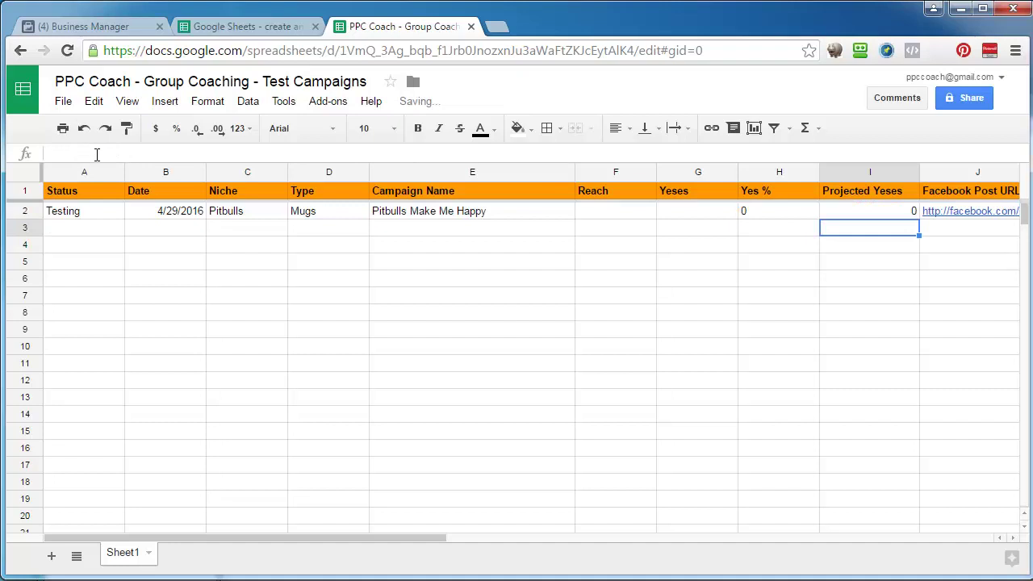
pyautogui.click(789, 212)
pyautogui.moveTo(790, 207); pyautogui.dragTo(840, 209)
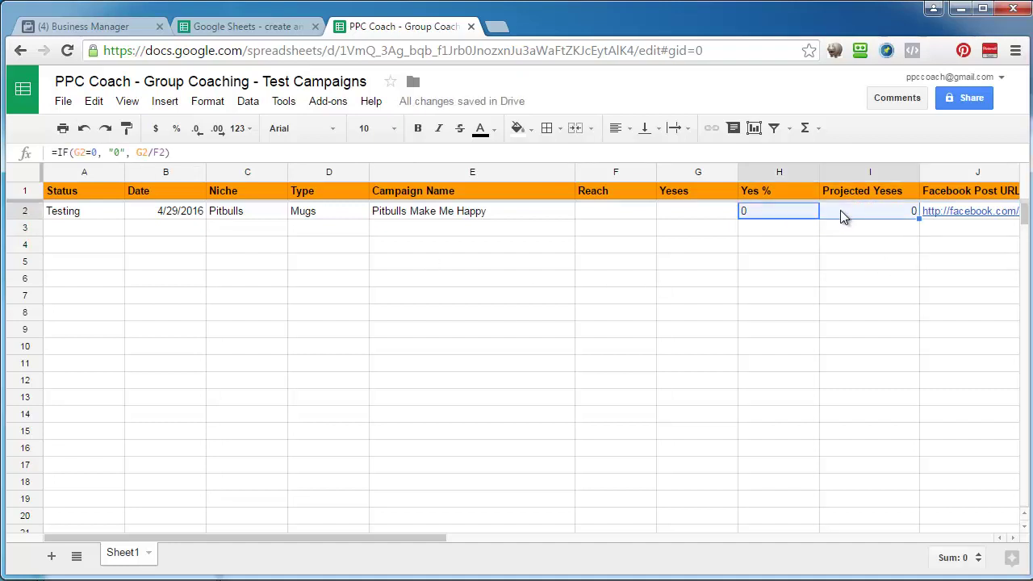
pyautogui.click(774, 214)
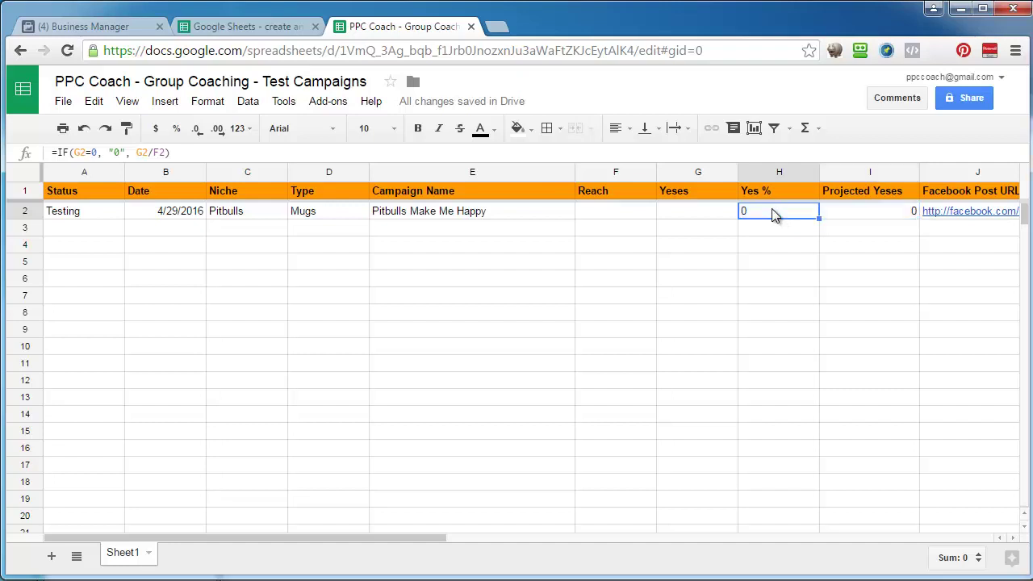
# Add a conditional formatting rule to cell I2 that applies the default green style when the value is greater than or equal to 50.
pyautogui.click(872, 215)
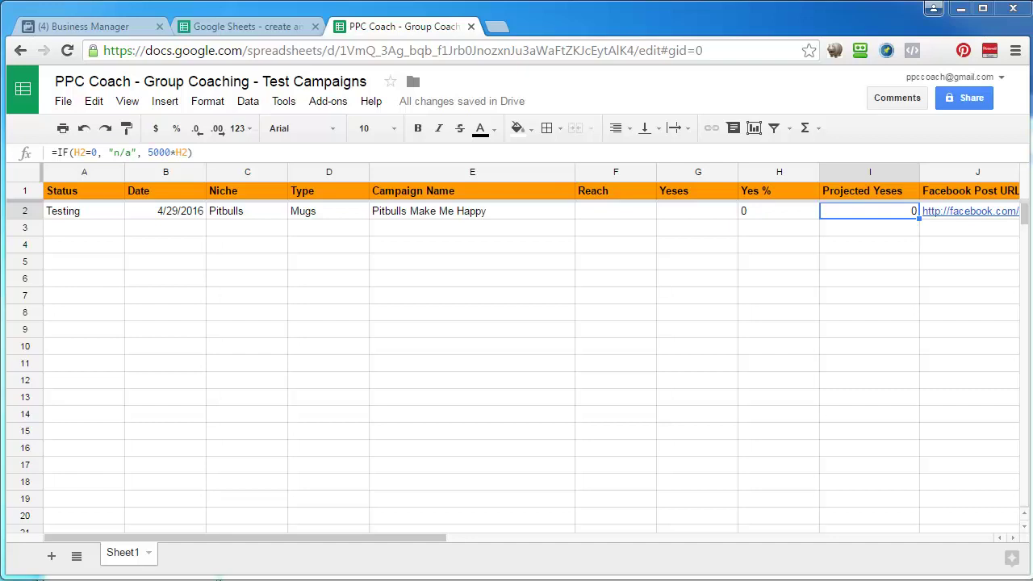
pyautogui.rightClick(839, 210)
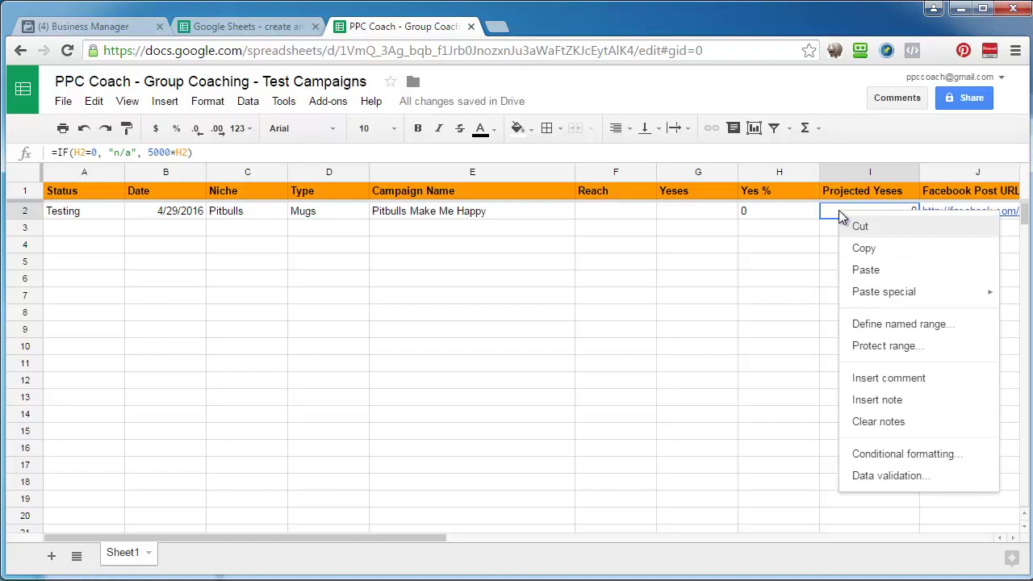
pyautogui.click(915, 457)
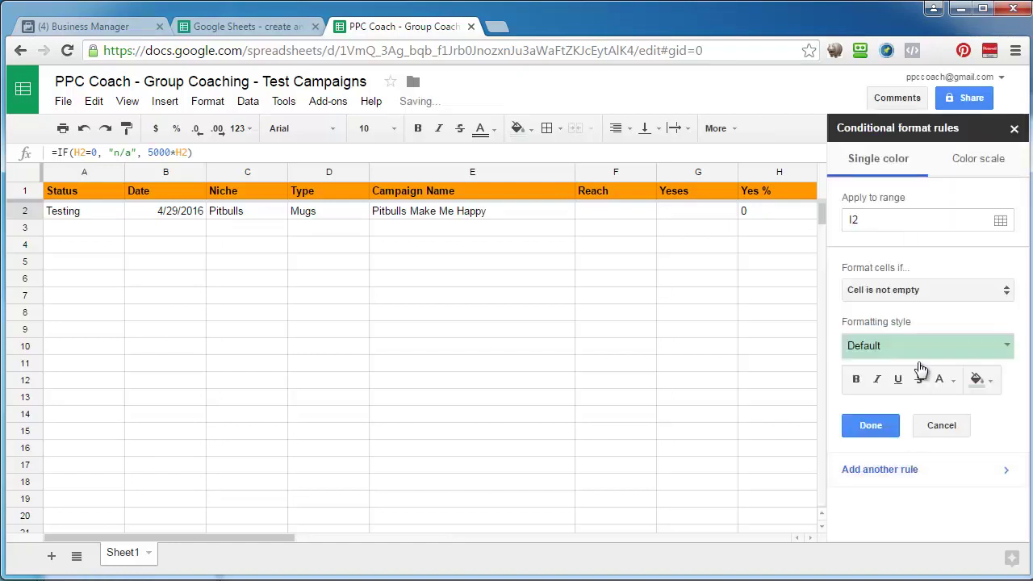
pyautogui.click(882, 291)
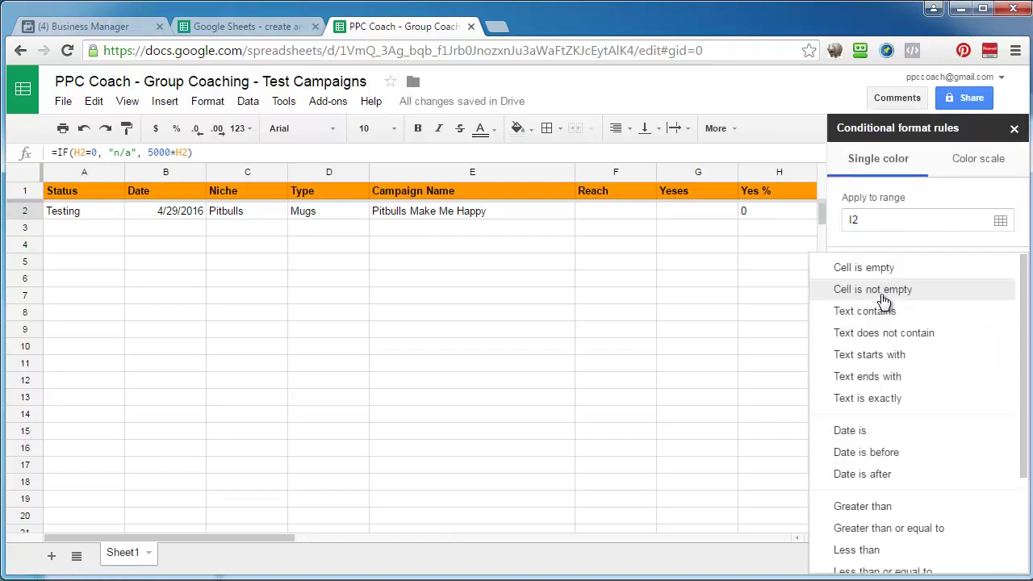
pyautogui.click(924, 527)
pyautogui.click(917, 319)
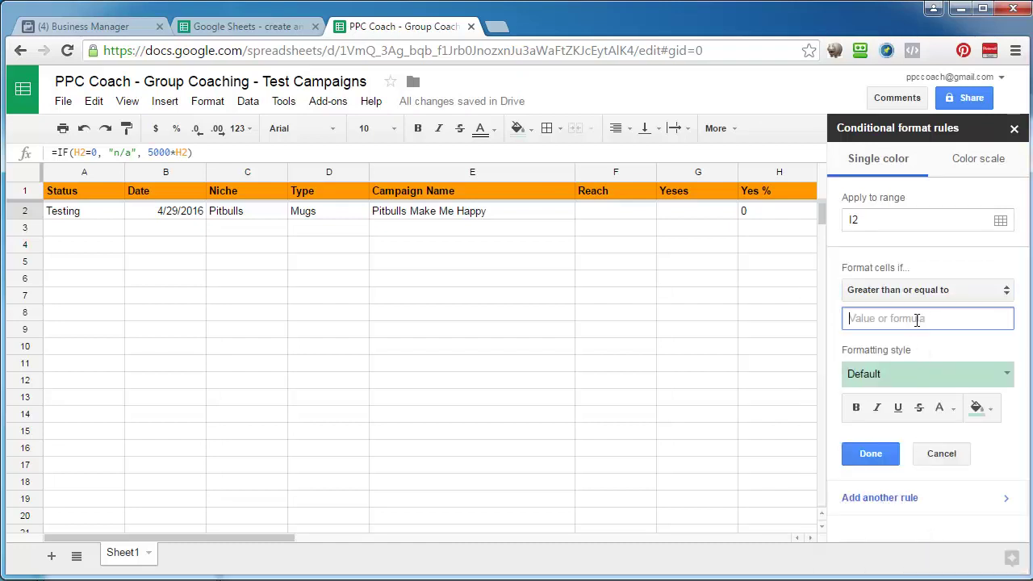
pyautogui.write('50')
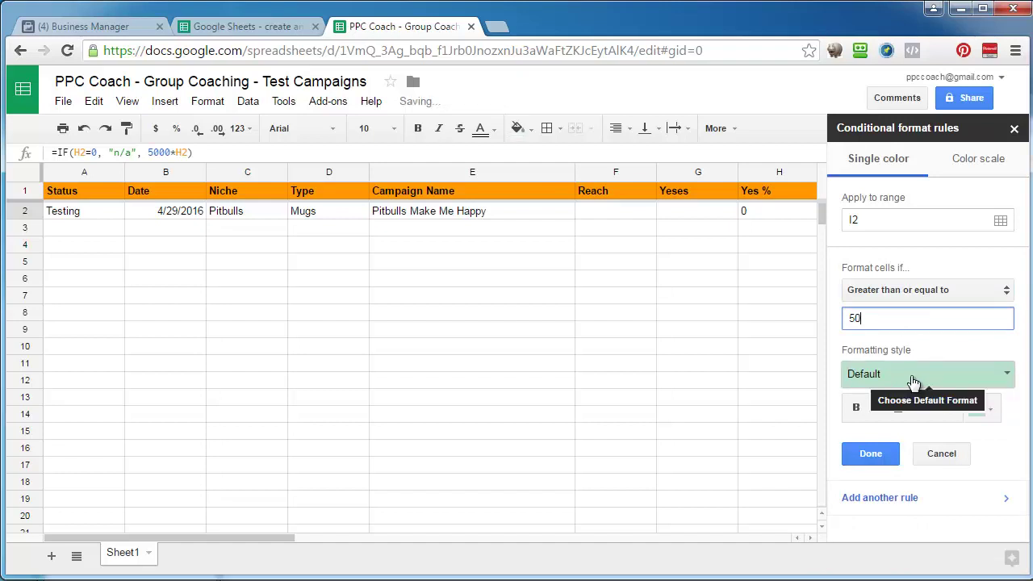
pyautogui.click(871, 455)
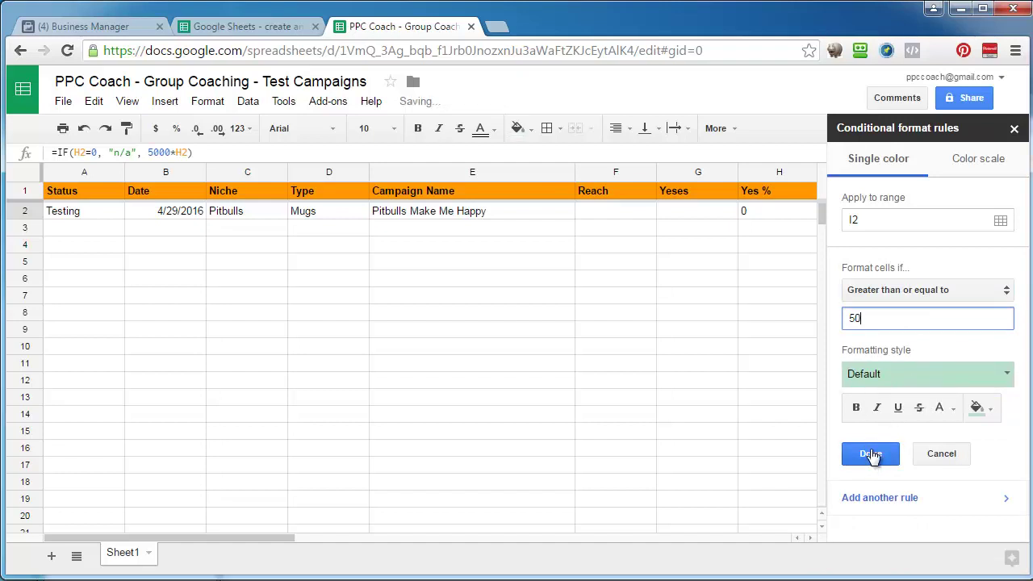
pyautogui.click(740, 284)
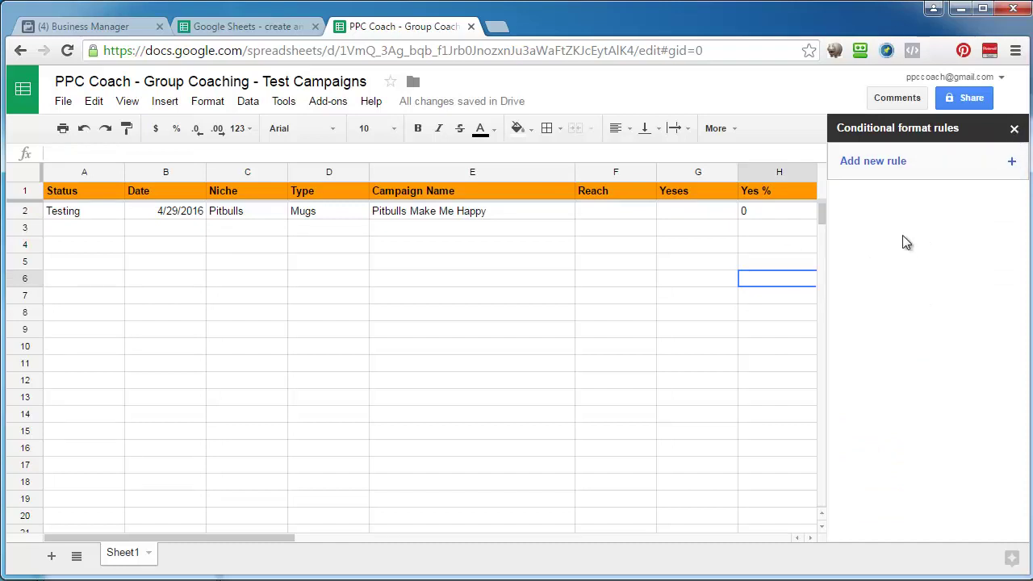
pyautogui.click(1014, 130)
# Review the conditional formatting rules applied to the Projected Yeses cell I2.
pyautogui.click(860, 213)
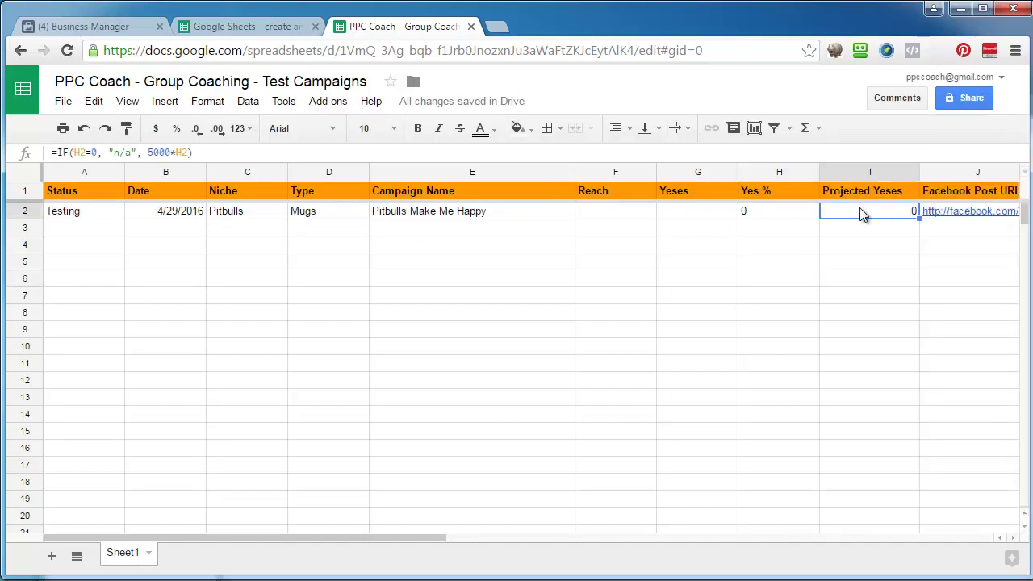
pyautogui.rightClick(873, 214)
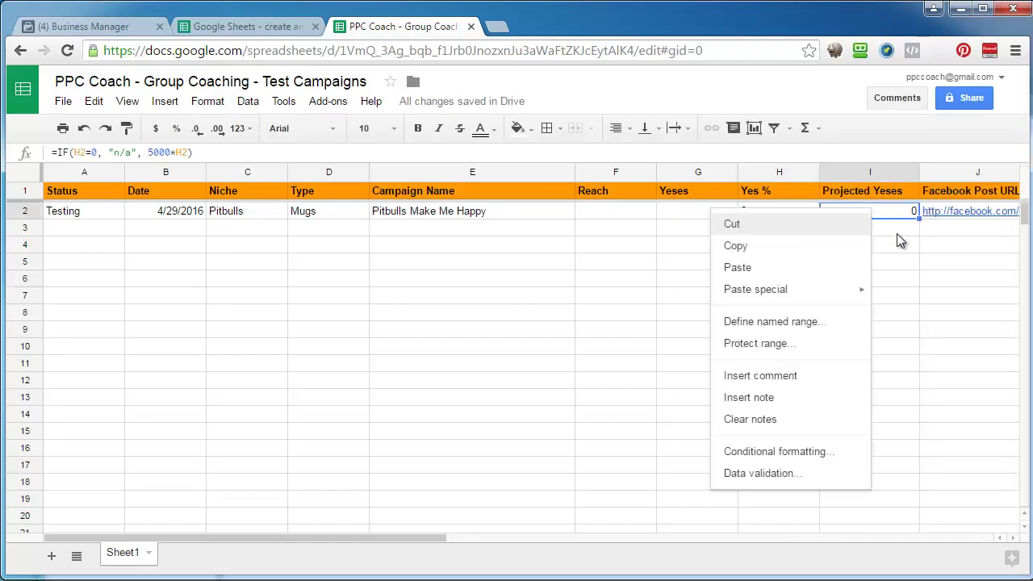
pyautogui.click(795, 455)
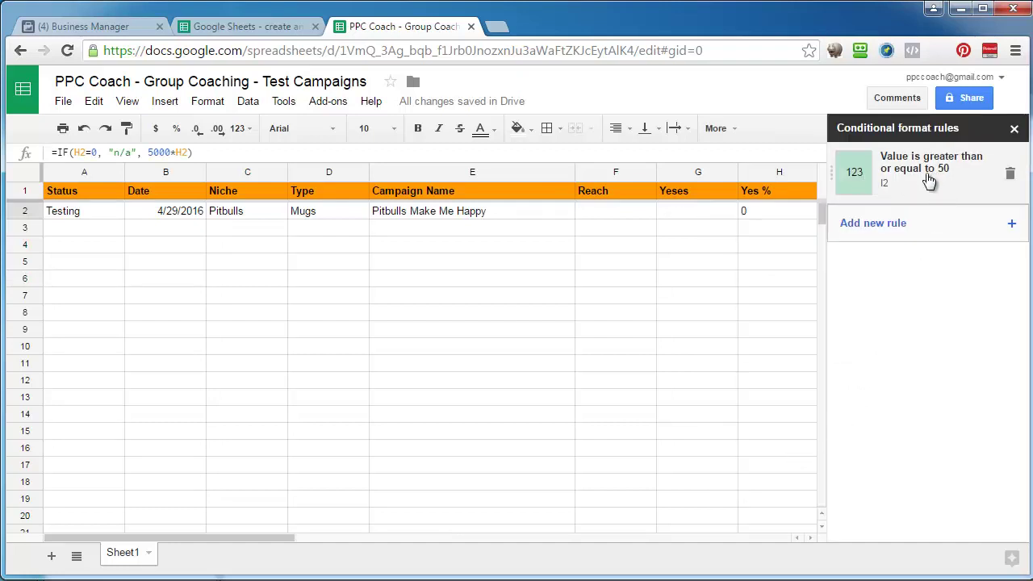
pyautogui.click(1014, 129)
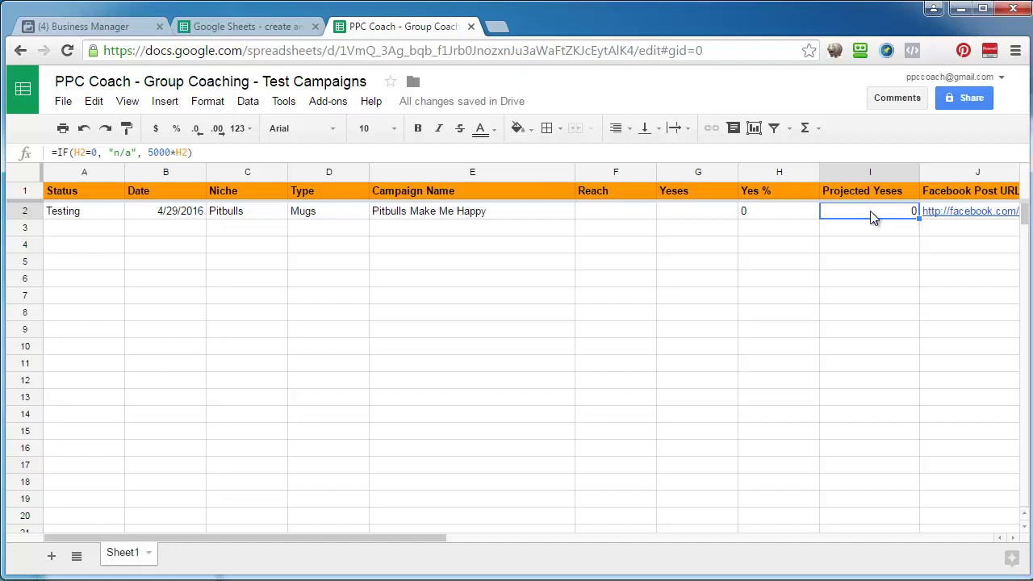
# Enter test figures in row 2: 500 under "Reach" in F2 and 12 under "Yeses" in G2.
pyautogui.click(775, 214)
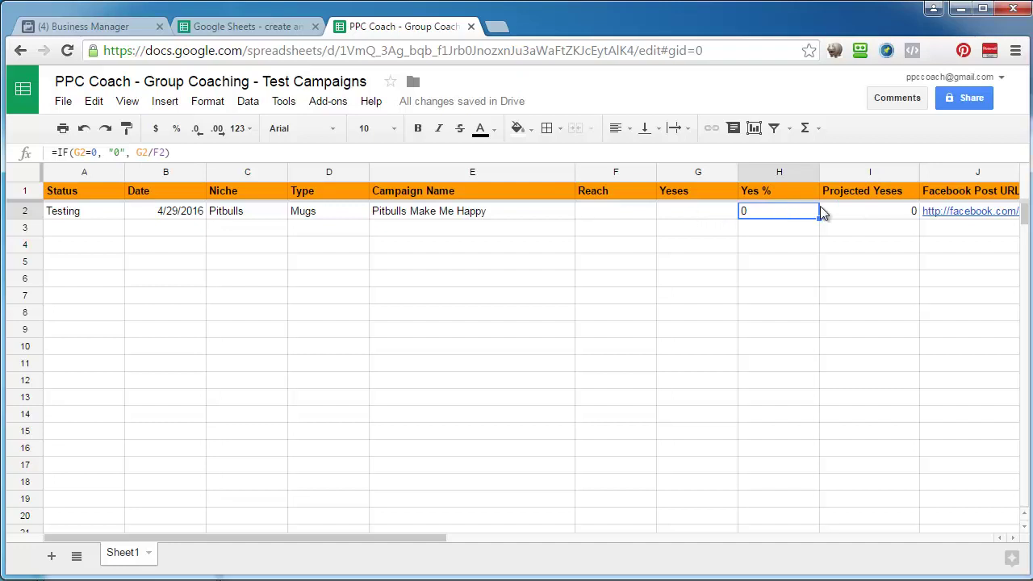
pyautogui.click(845, 212)
pyautogui.click(622, 214)
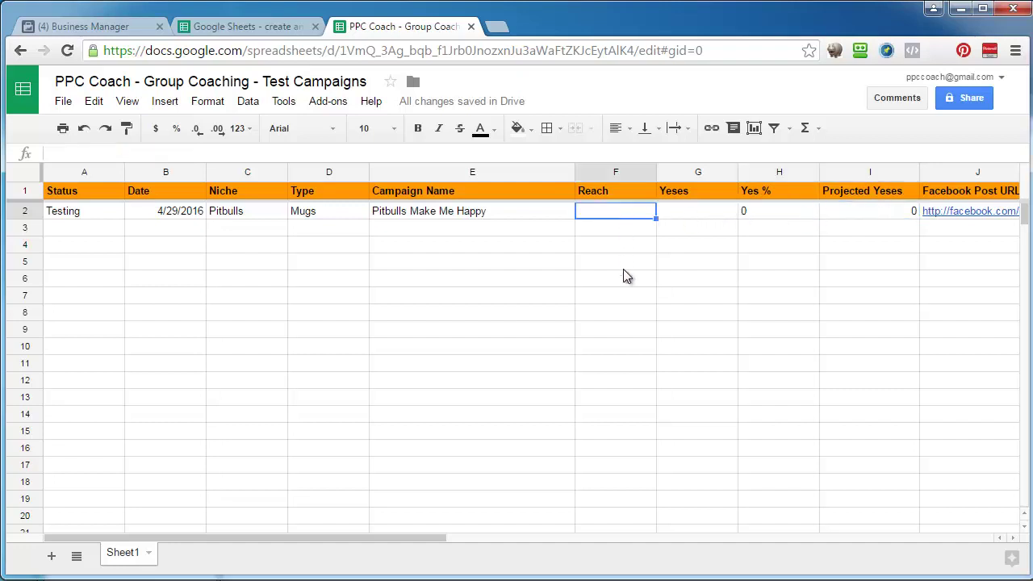
pyautogui.write('500')
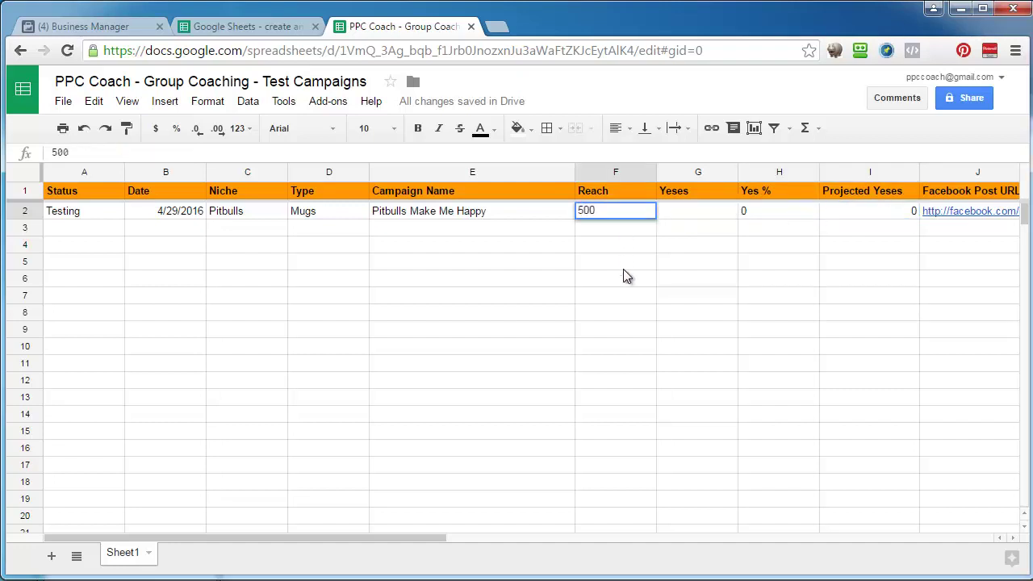
pyautogui.press('Tab')
pyautogui.write('12')
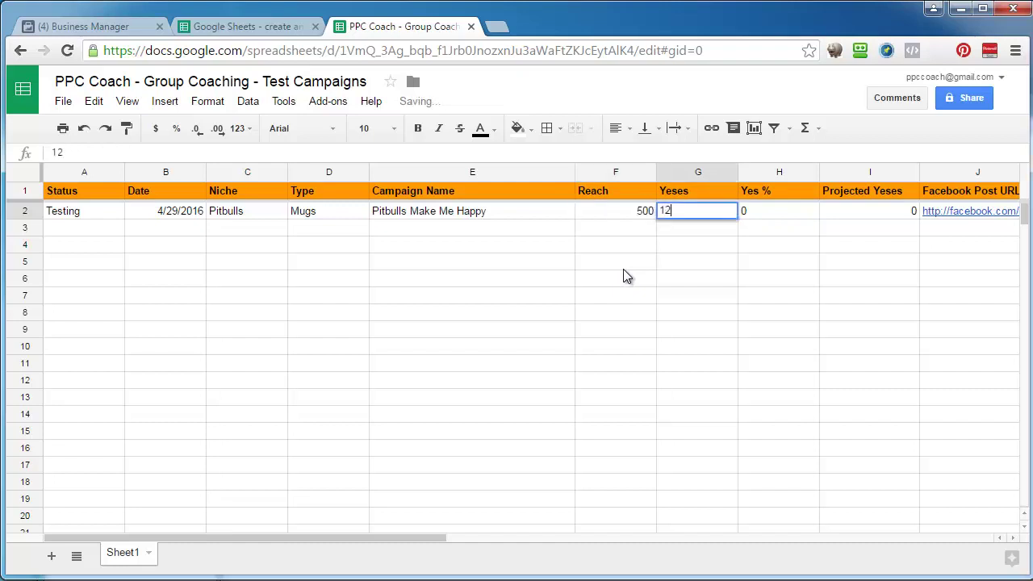
pyautogui.press('Return')
pyautogui.press('Up')
pyautogui.press('Right')
pyautogui.press('Right')
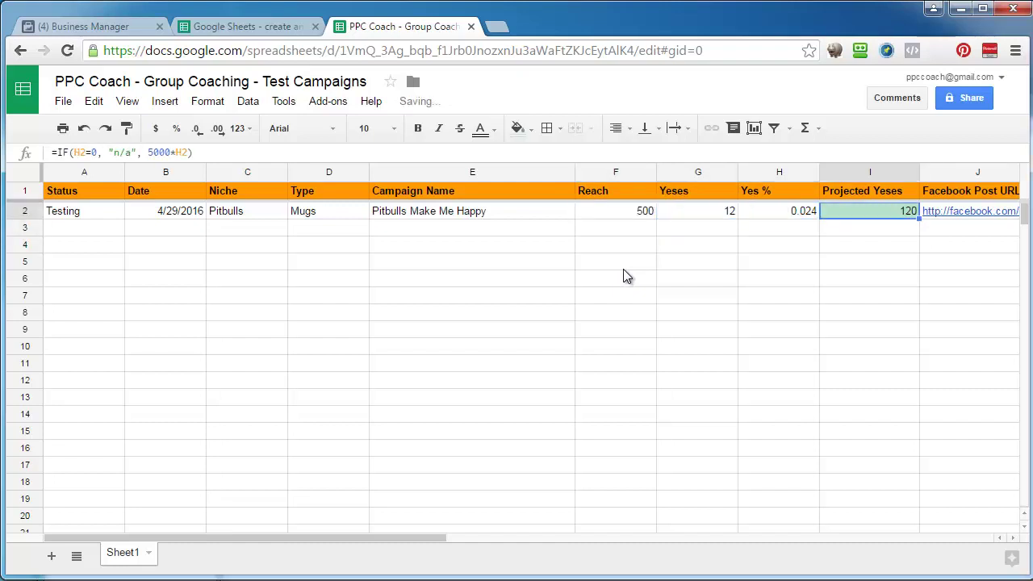
pyautogui.press('Left')
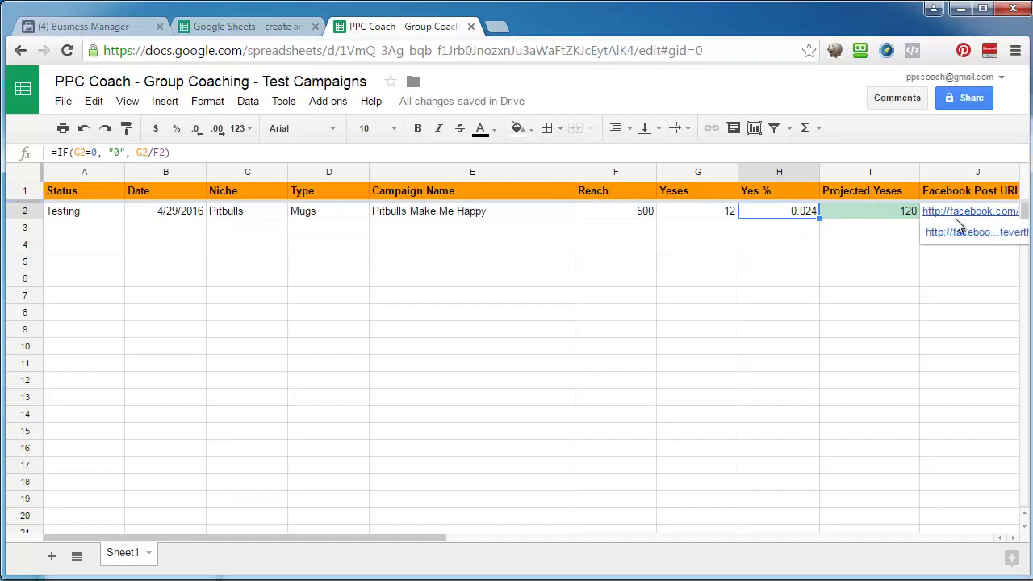
pyautogui.click(869, 220)
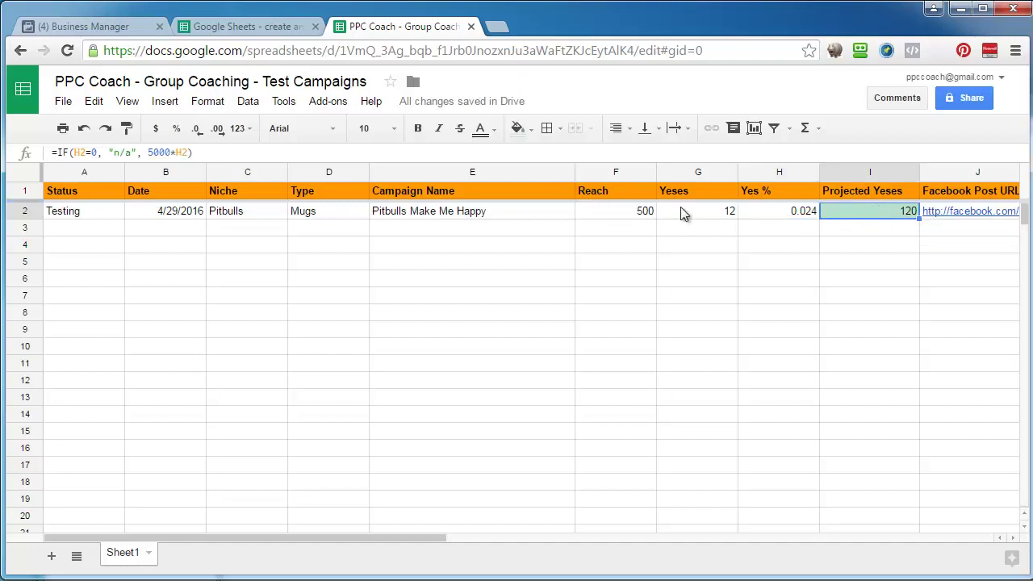
# Test the formulas by changing the Yeses count in cell G2 to 5, 4 and 1 in turn.
pyautogui.click(622, 211)
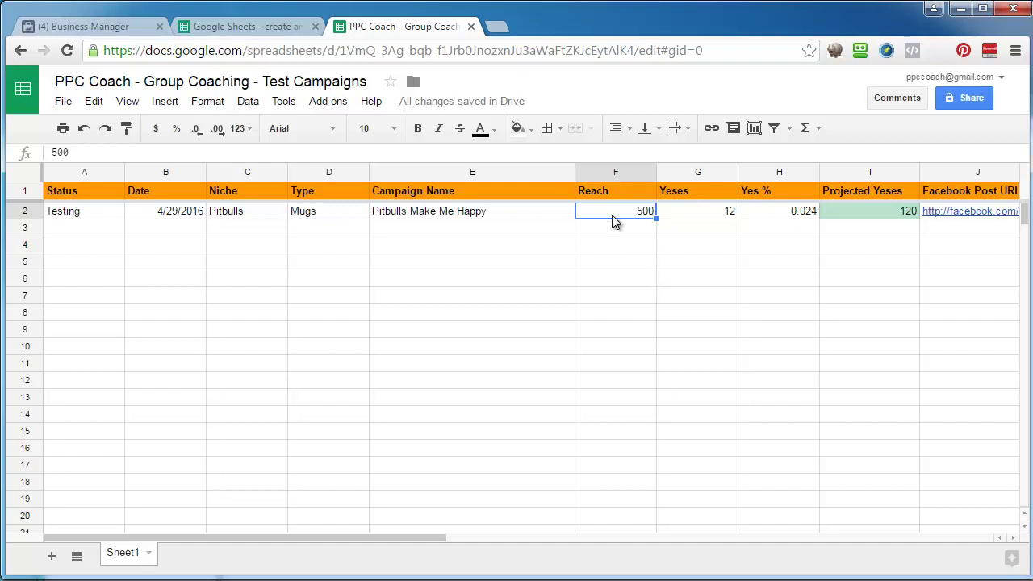
pyautogui.click(691, 216)
pyautogui.write('5')
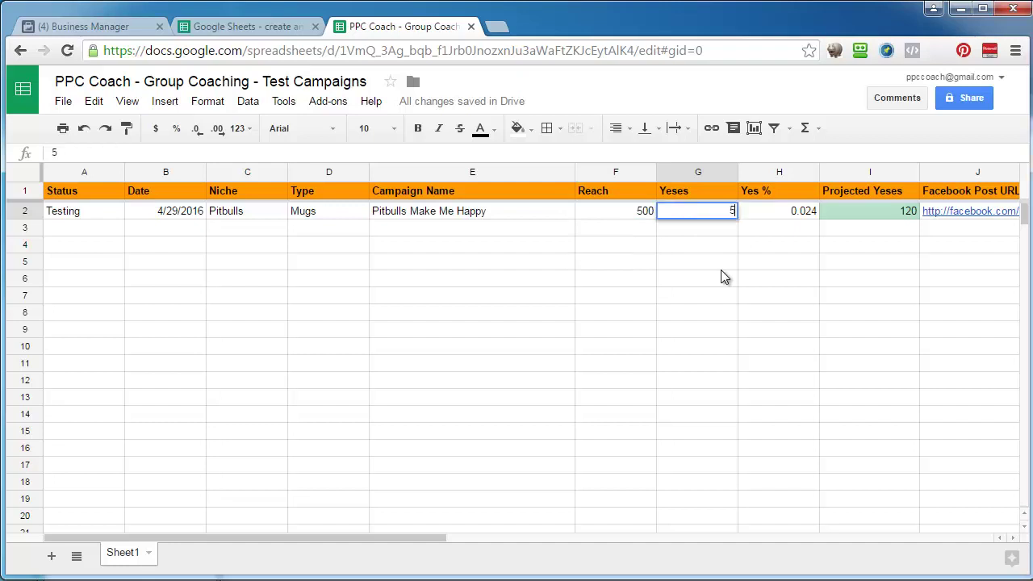
pyautogui.press('Return')
pyautogui.press('Up')
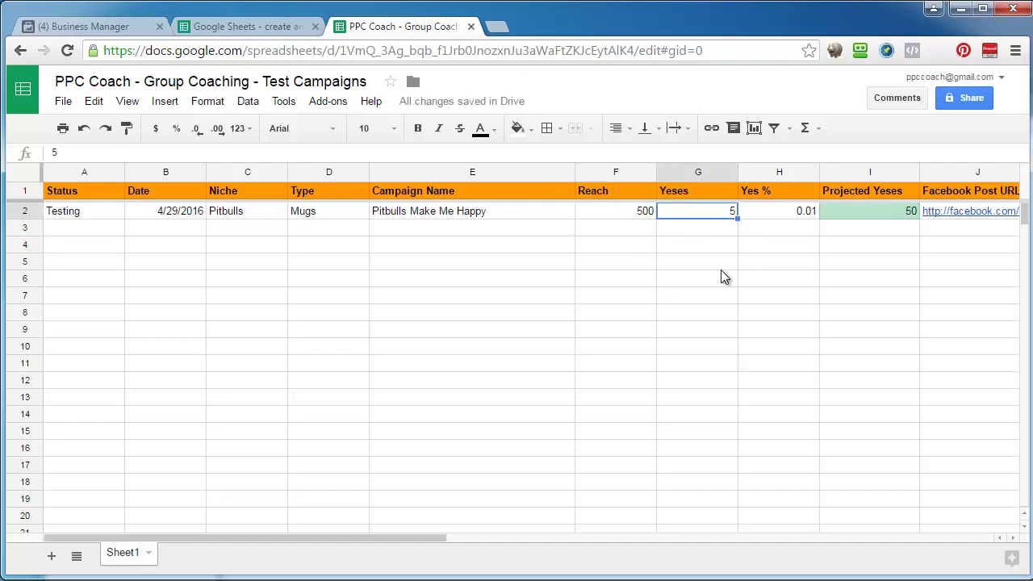
pyautogui.write('4')
pyautogui.press('Return')
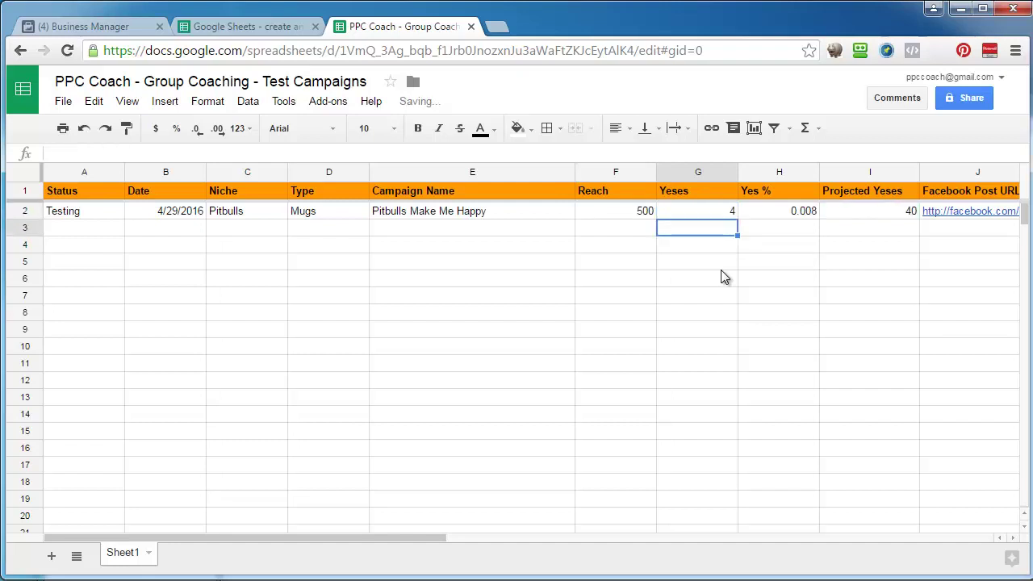
pyautogui.press('Up')
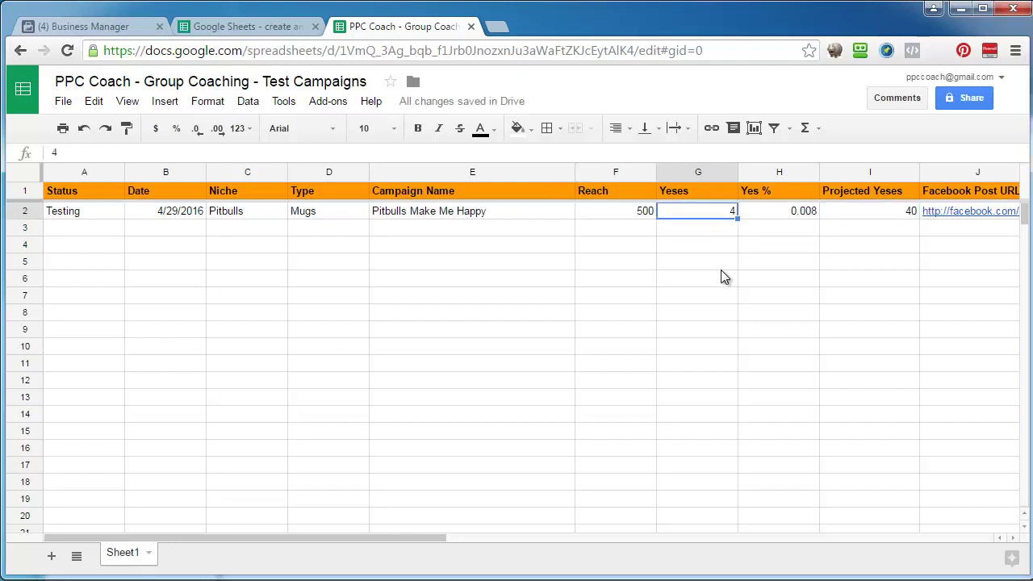
pyautogui.write('1')
pyautogui.press('Return')
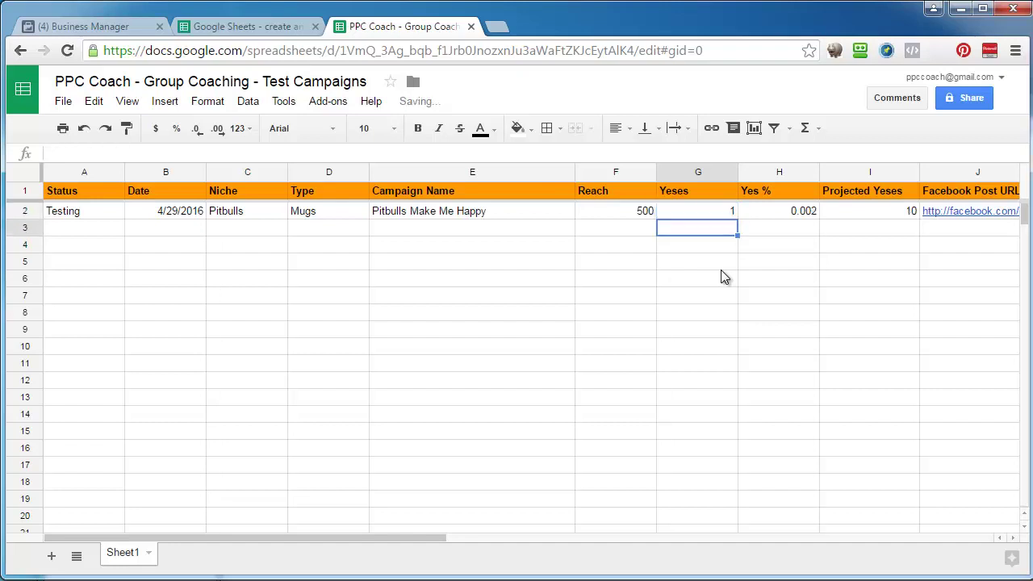
# Examine the Reach, Yeses, Yes % and Projected Yeses cells in row 2.
pyautogui.press('Up')
pyautogui.press('Right')
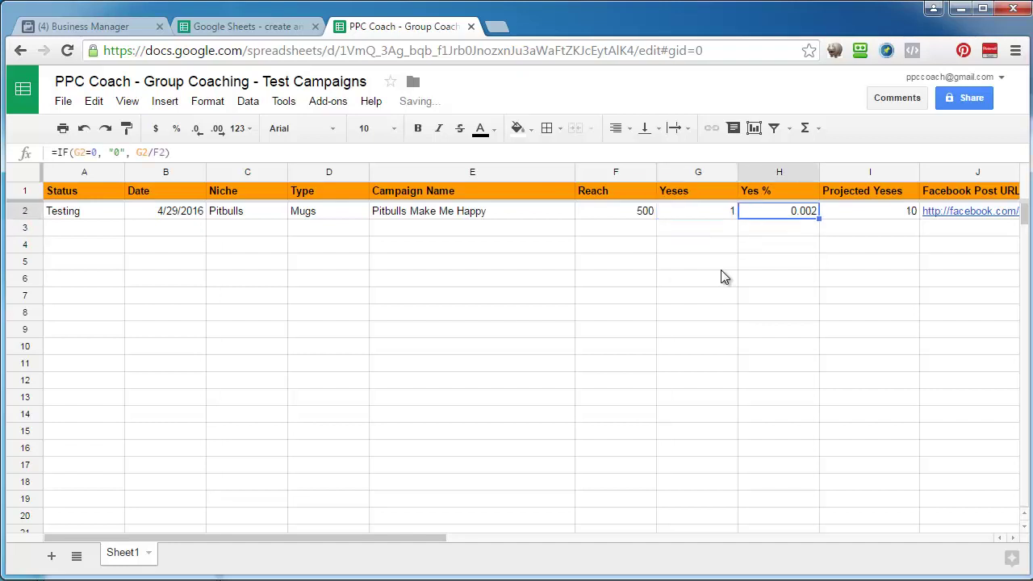
pyautogui.press('Right')
pyautogui.press('Left')
pyautogui.press('Left')
pyautogui.press('Left')
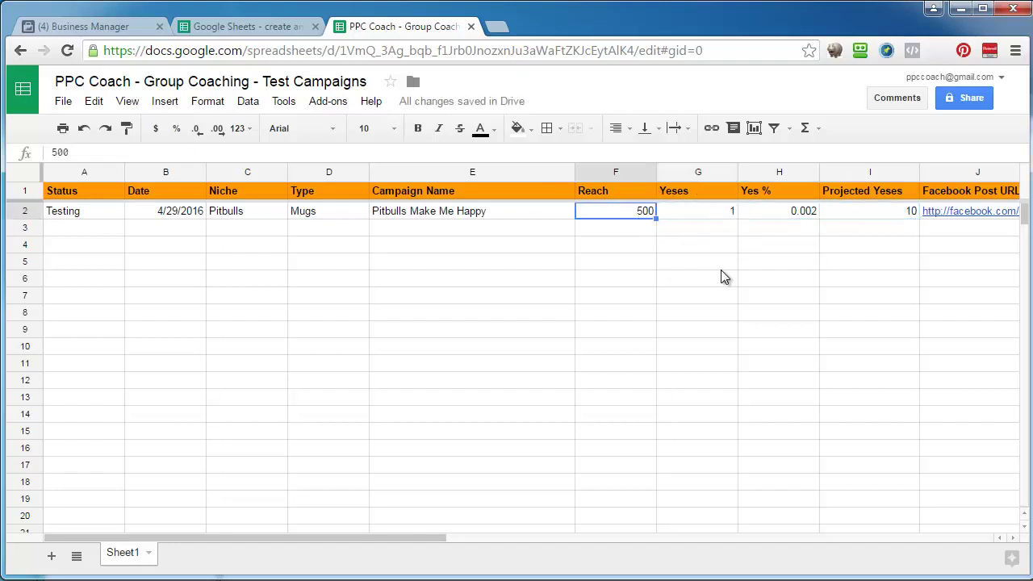
pyautogui.press('Right')
pyautogui.press('Right')
pyautogui.press('Right')
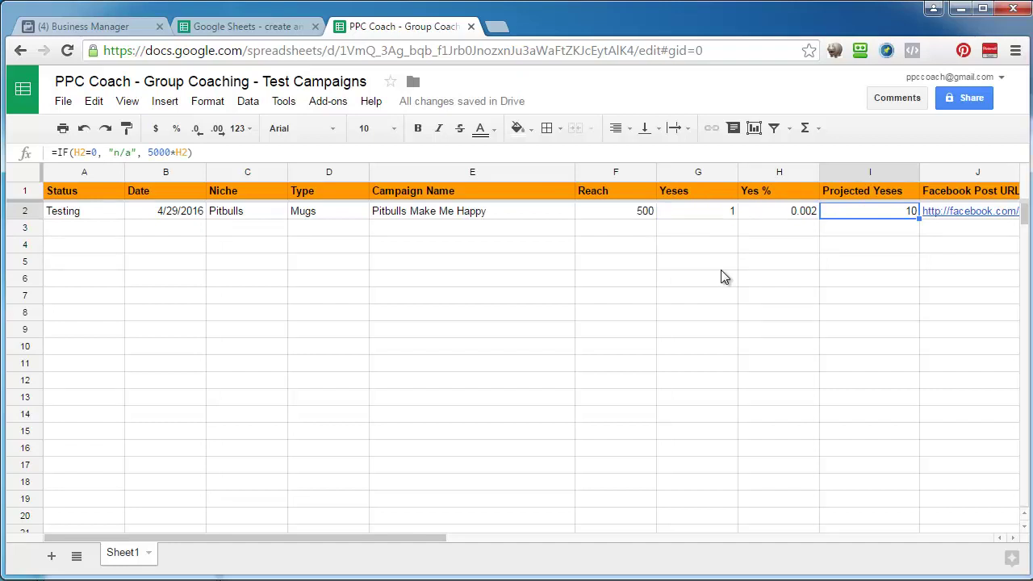
# Format the Yes % value in cell H2 as a percentage.
pyautogui.click(778, 214)
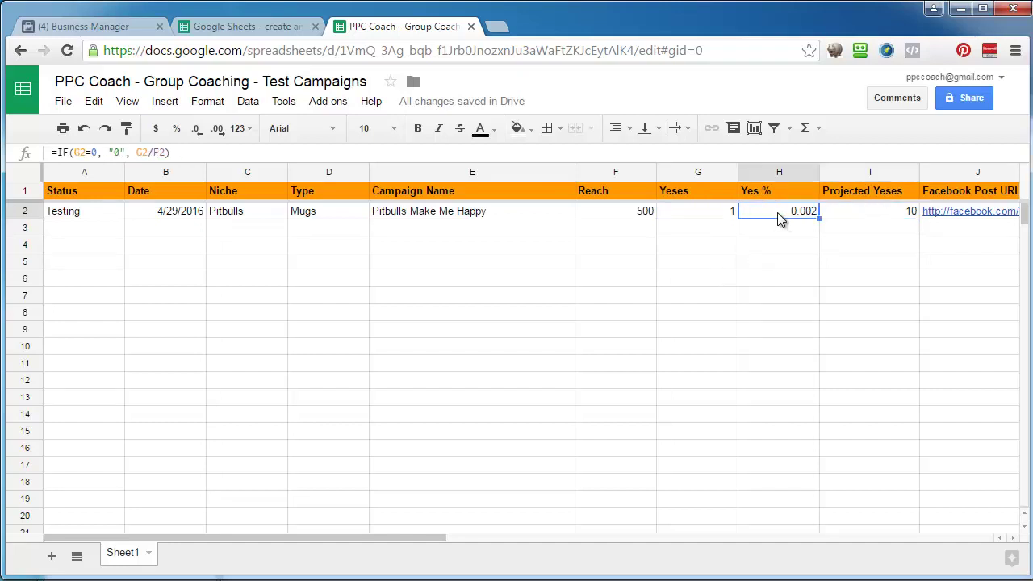
pyautogui.click(177, 130)
pyautogui.click(666, 347)
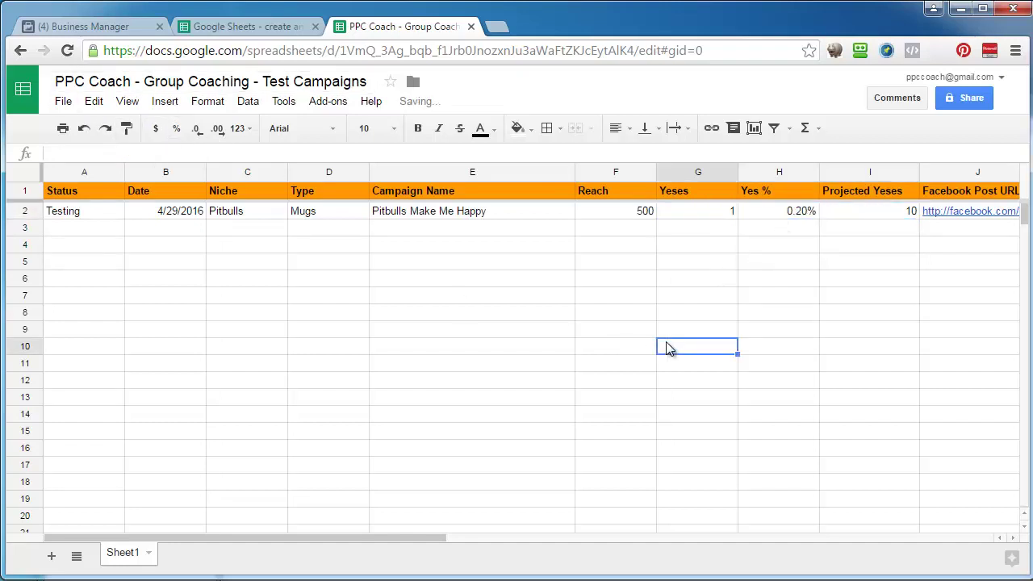
pyautogui.click(784, 214)
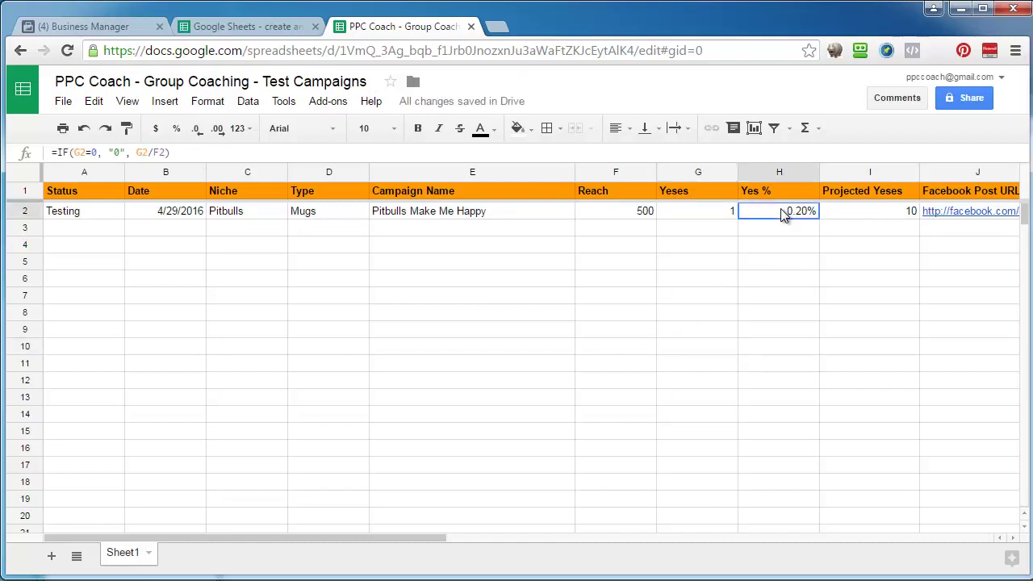
# Set the Yeses count in cell G2 to 10 and check the Projected Yeses cell in row 2.
pyautogui.click(703, 211)
pyautogui.write('10')
pyautogui.press('Return')
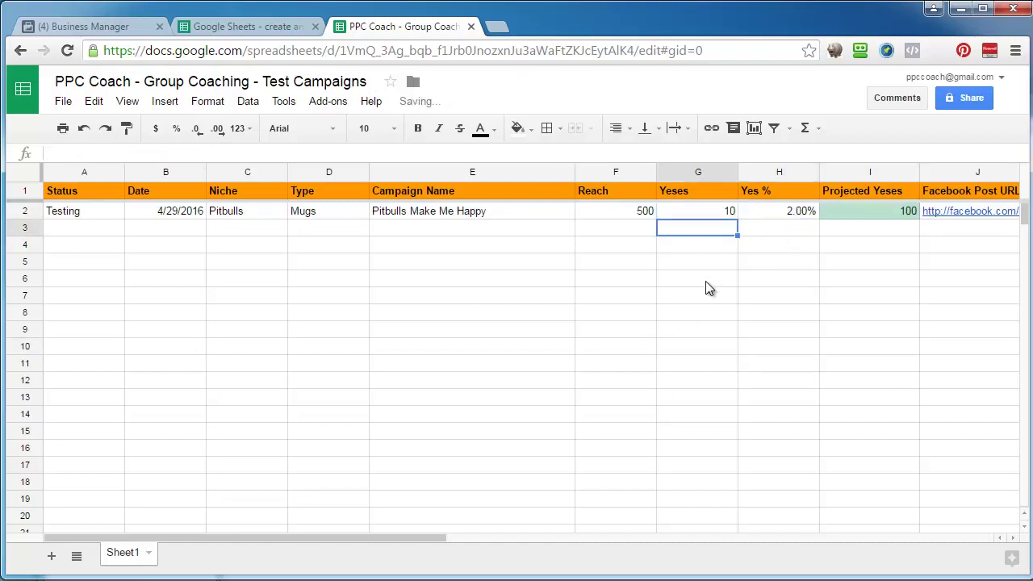
pyautogui.press('Right')
pyautogui.press('Right')
pyautogui.press('Up')
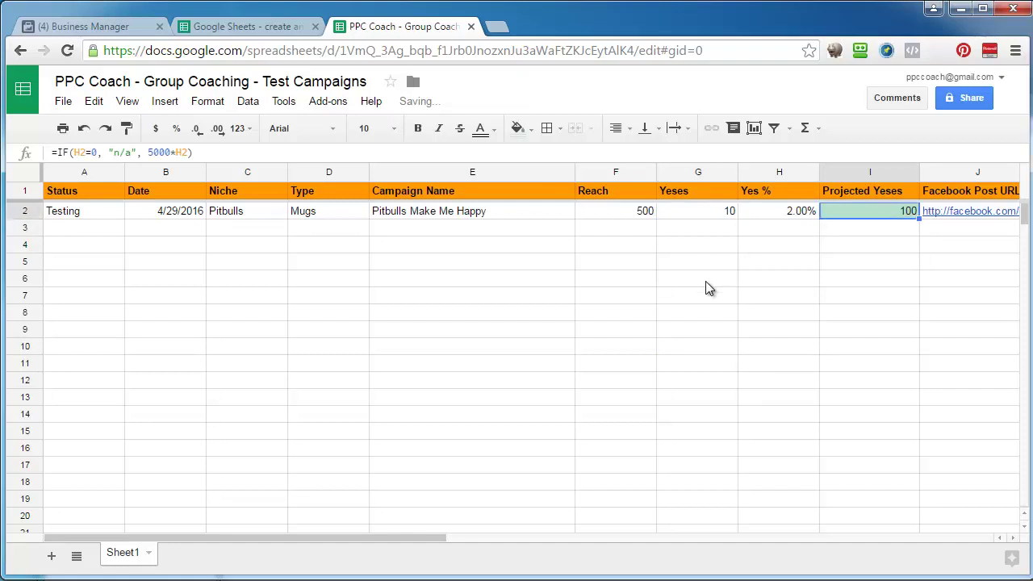
pyautogui.press('Down')
pyautogui.press('Down')
pyautogui.press('Down')
pyautogui.press('Down')
pyautogui.press('Down')
pyautogui.press('Down')
pyautogui.press('Down')
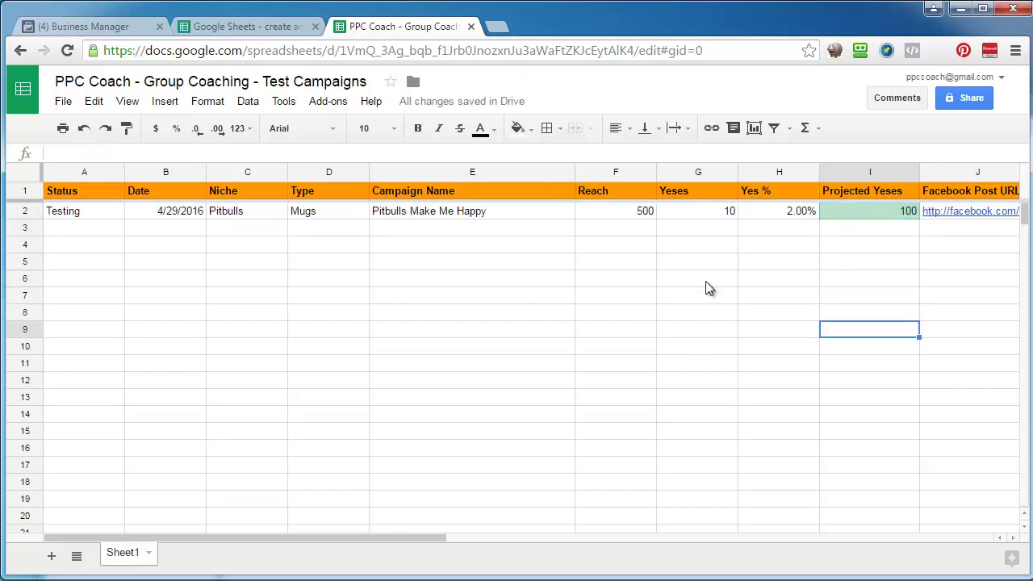
pyautogui.press('Up')
pyautogui.press('Up')
pyautogui.press('Left')
pyautogui.press('Left')
pyautogui.press('Left')
pyautogui.press('Up')
pyautogui.press('Up')
pyautogui.press('Up')
pyautogui.press('Up')
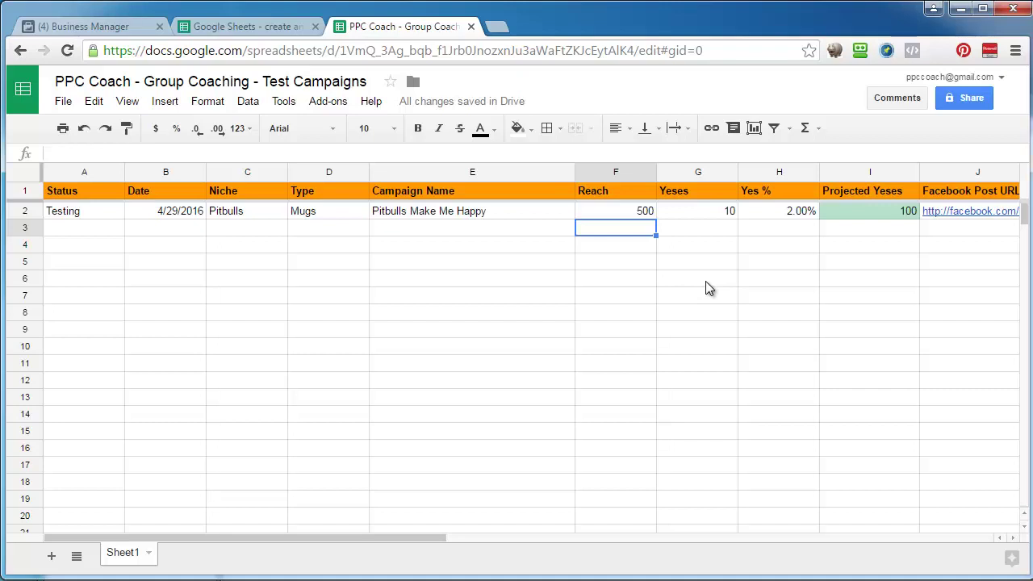
pyautogui.press('Right')
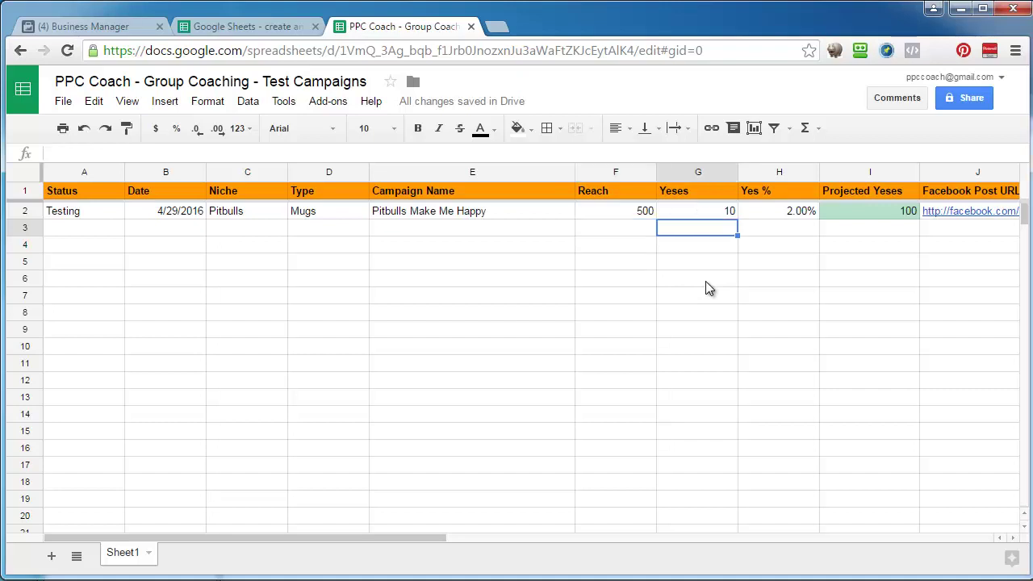
pyautogui.press('Right')
pyautogui.press('Right')
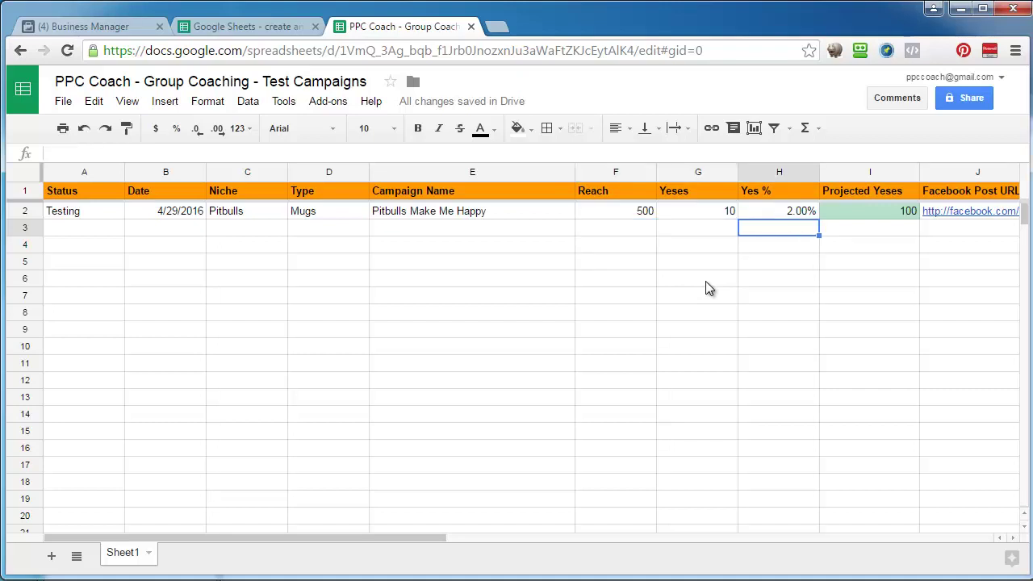
pyautogui.press('Left')
pyautogui.press('Right')
pyautogui.press('Up')
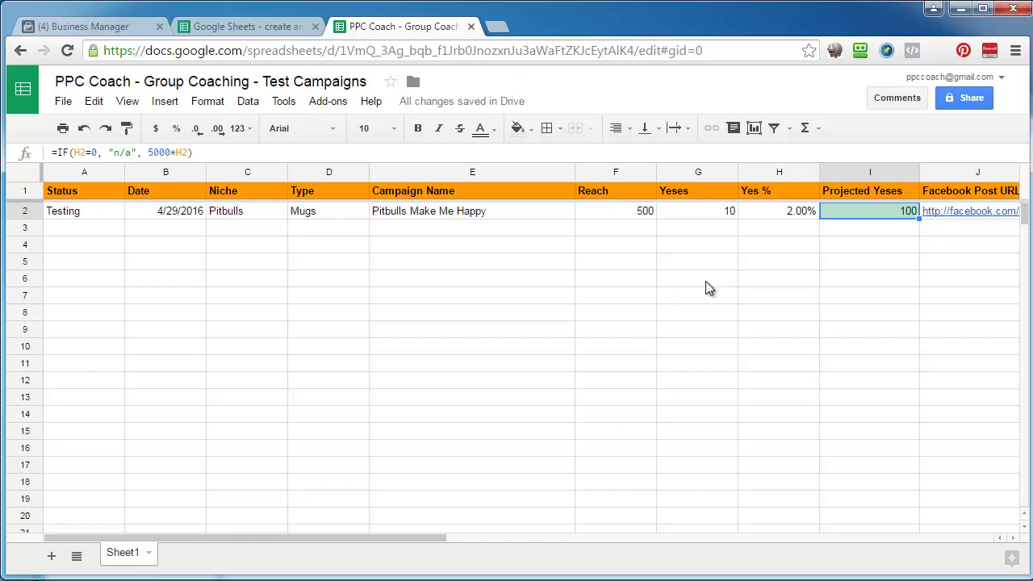
pyautogui.press('Down')
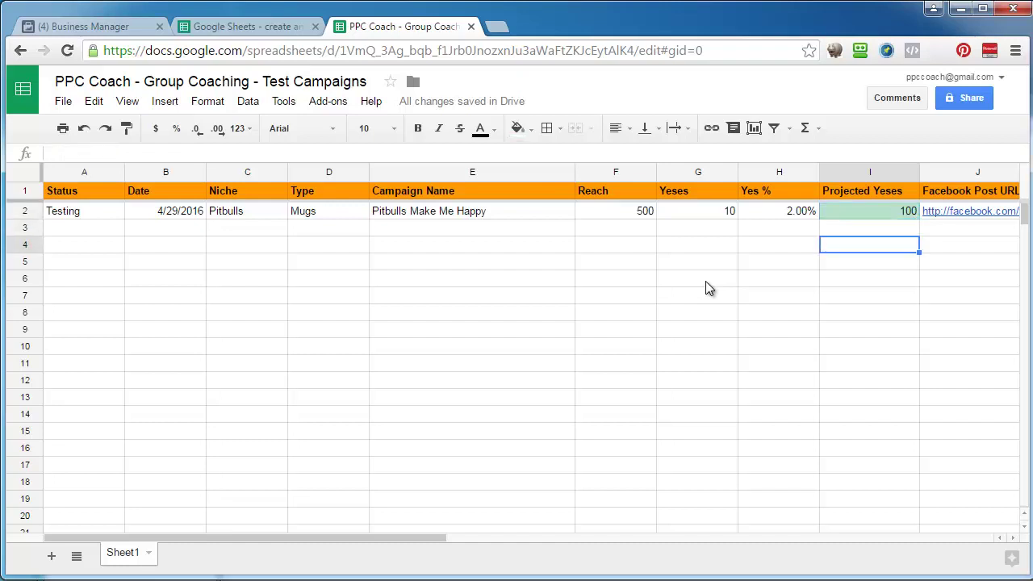
pyautogui.press('Up')
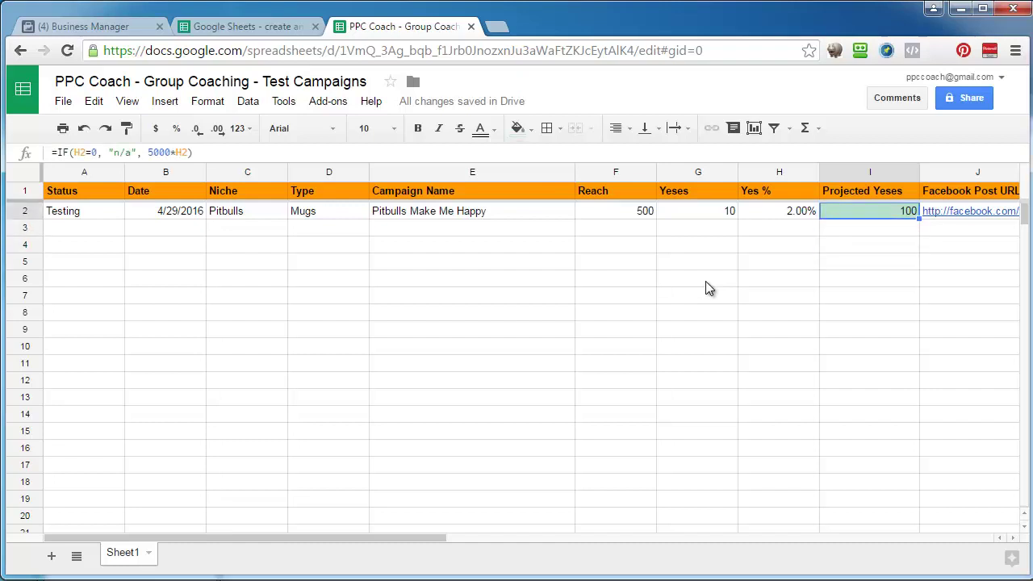
# Copy the Yes % and Projected Yeses formulas from H2:I2 down to rows 3 through 160.
pyautogui.moveTo(764, 208); pyautogui.dragTo(843, 210)
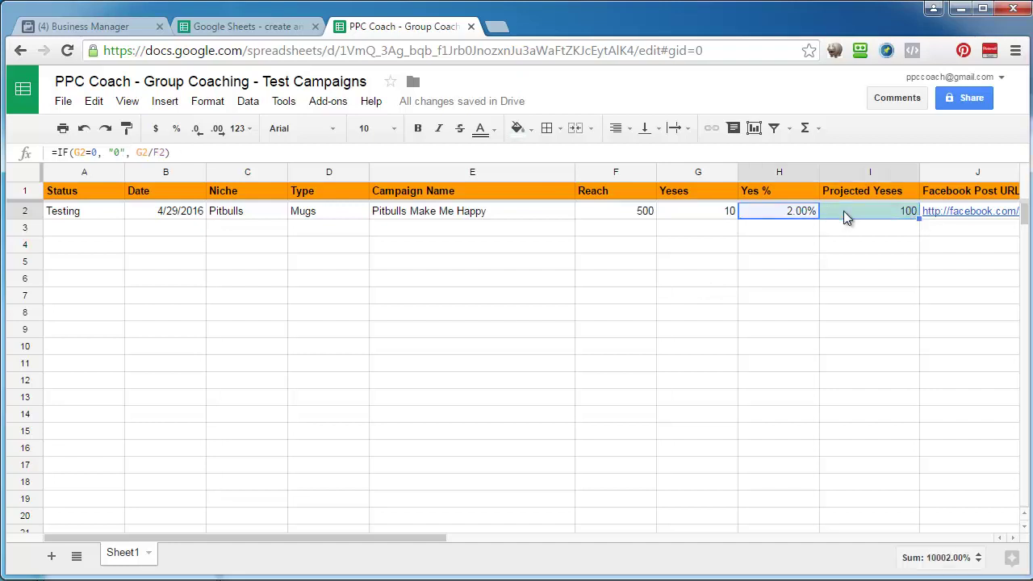
pyautogui.hotkey('ctrl', 'c')
pyautogui.moveTo(798, 233); pyautogui.dragTo(846, 415)
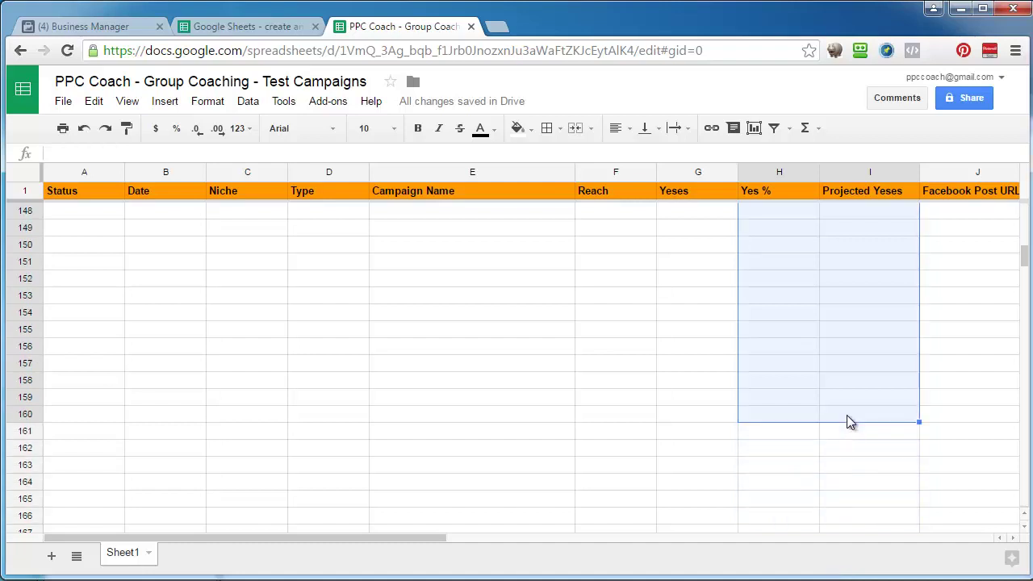
pyautogui.hotkey('ctrl', 'v')
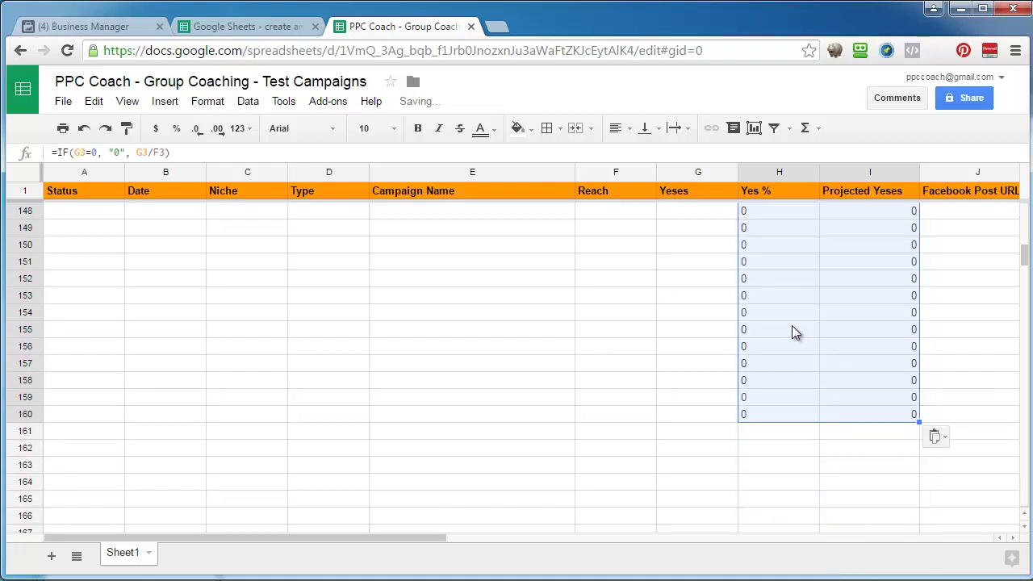
pyautogui.click(686, 366)
pyautogui.scroll(20, 685, 366)
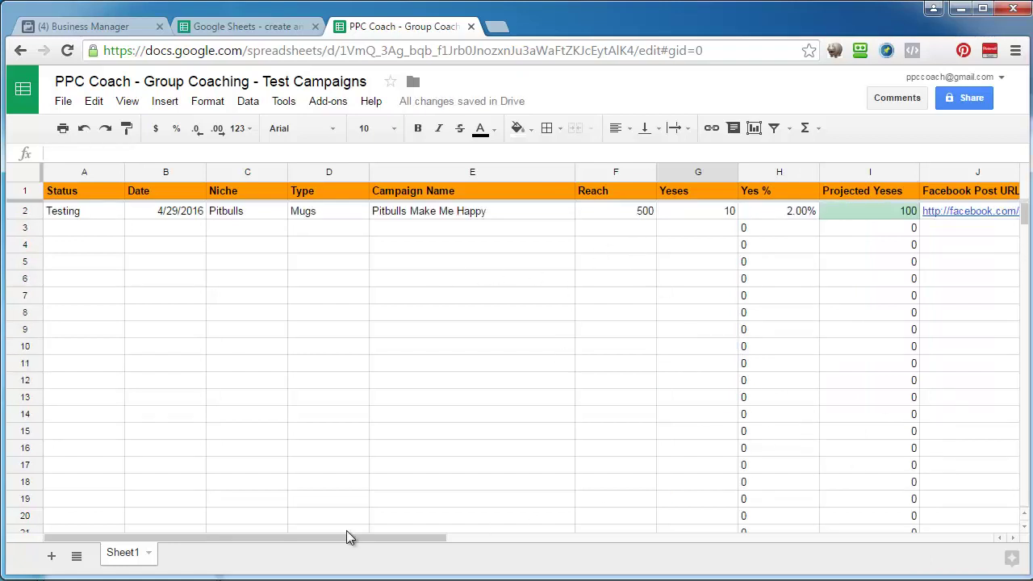
pyautogui.moveTo(337, 539)
pyautogui.mouseDown()
pyautogui.moveTo(405, 555)
pyautogui.moveTo(323, 554)
pyautogui.mouseUp()
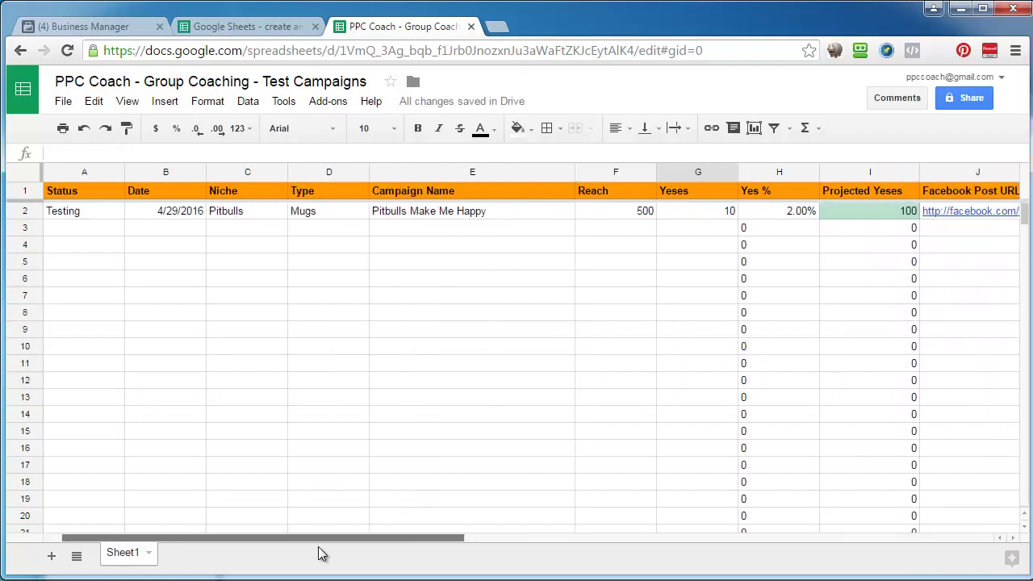